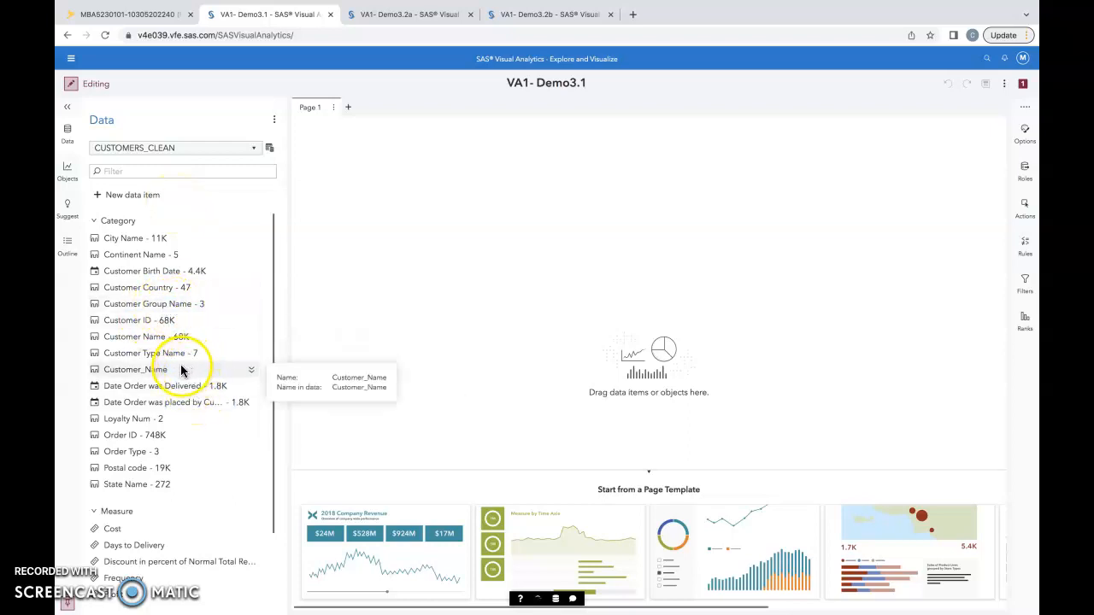
Set the format of the Date Order was Delivered category to MMMYYYY (MONYY7) and review its properties
scroll(187, 352, down, 1)
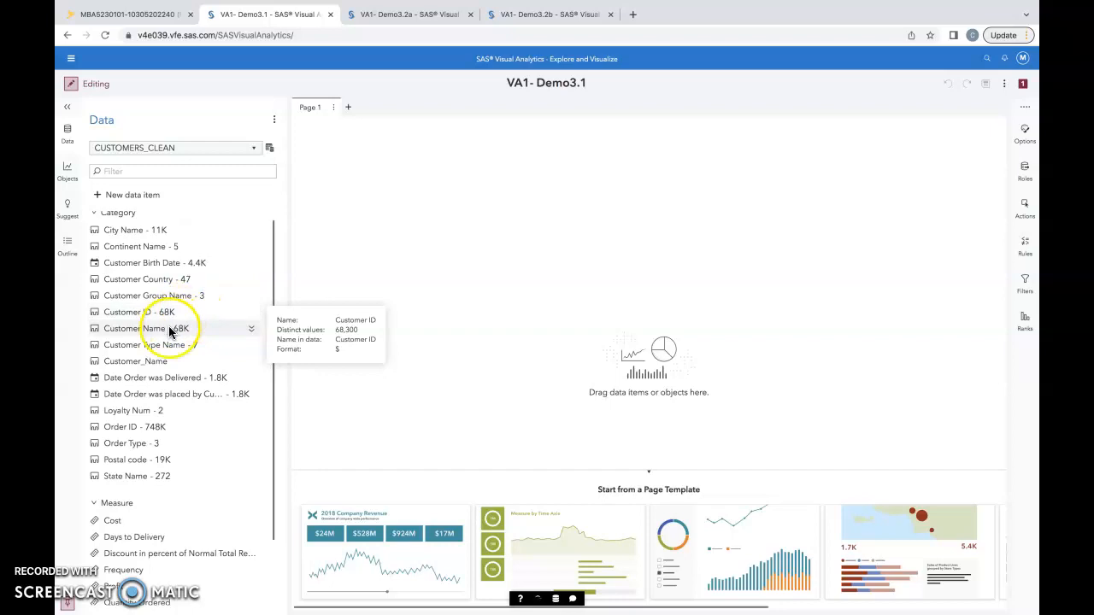
right_click(176, 377)
mouse_move(219, 460)
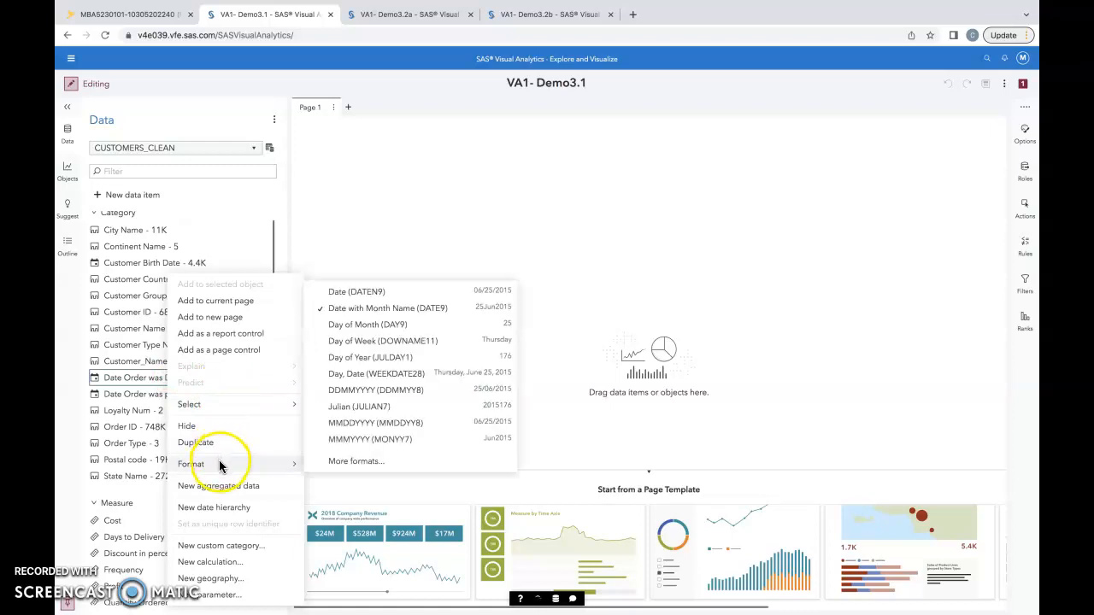
click(388, 443)
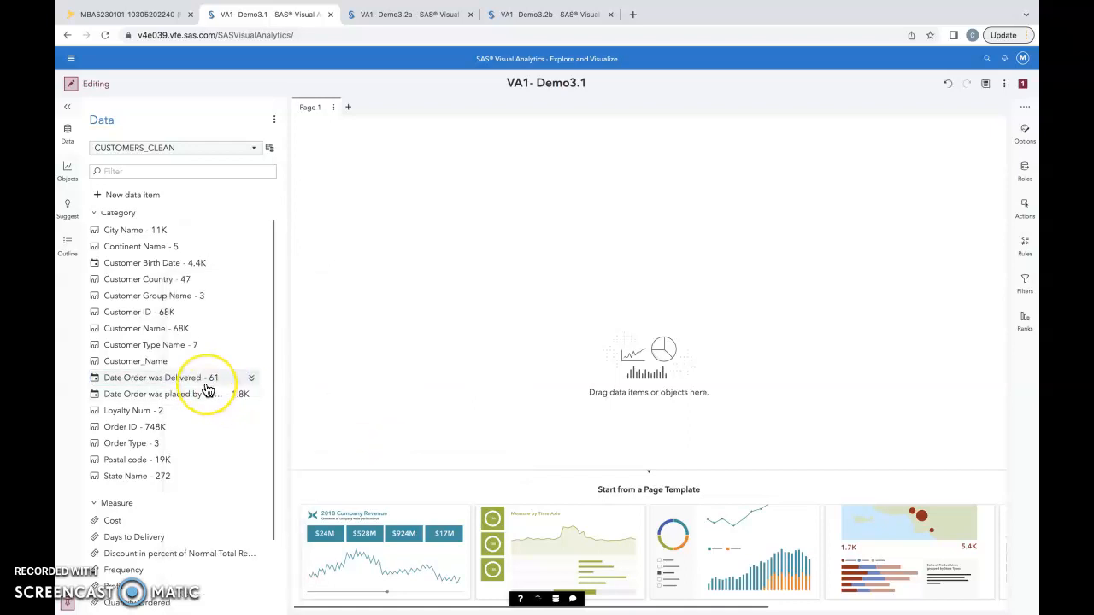
mouse_move(207, 390)
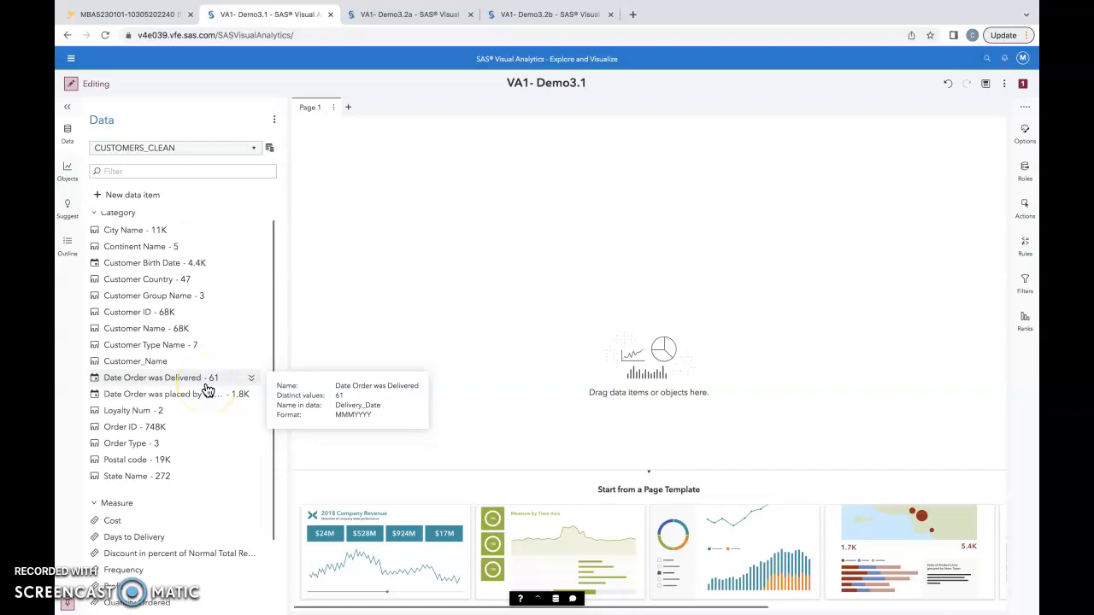
click(252, 379)
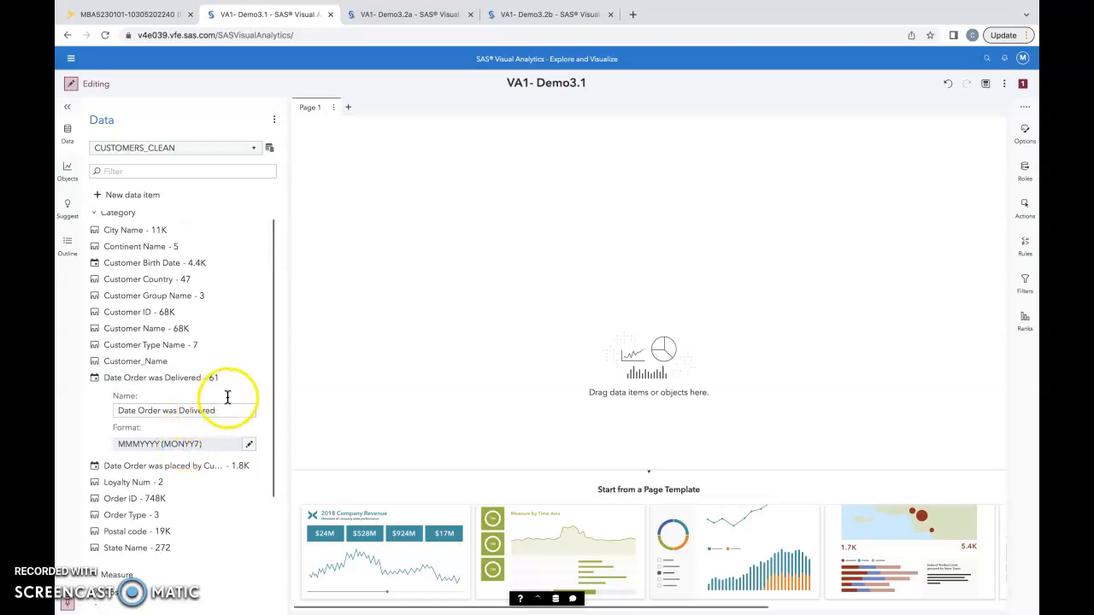
click(251, 379)
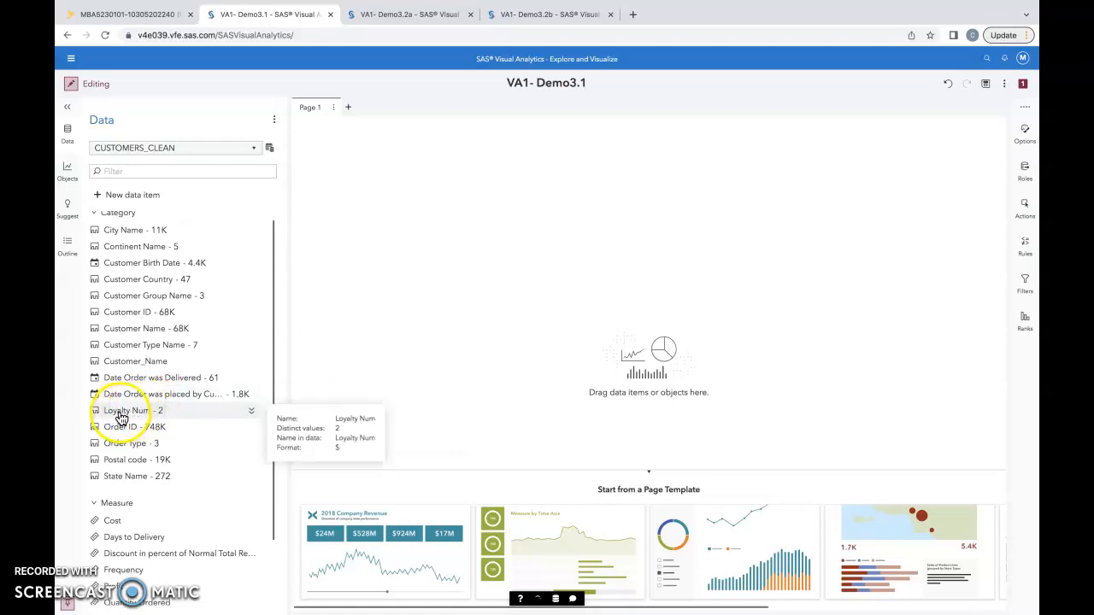
Set the aggregation of the Discount in percent of Normal Total Retail Price measure to Average
scroll(133, 393, down, 3)
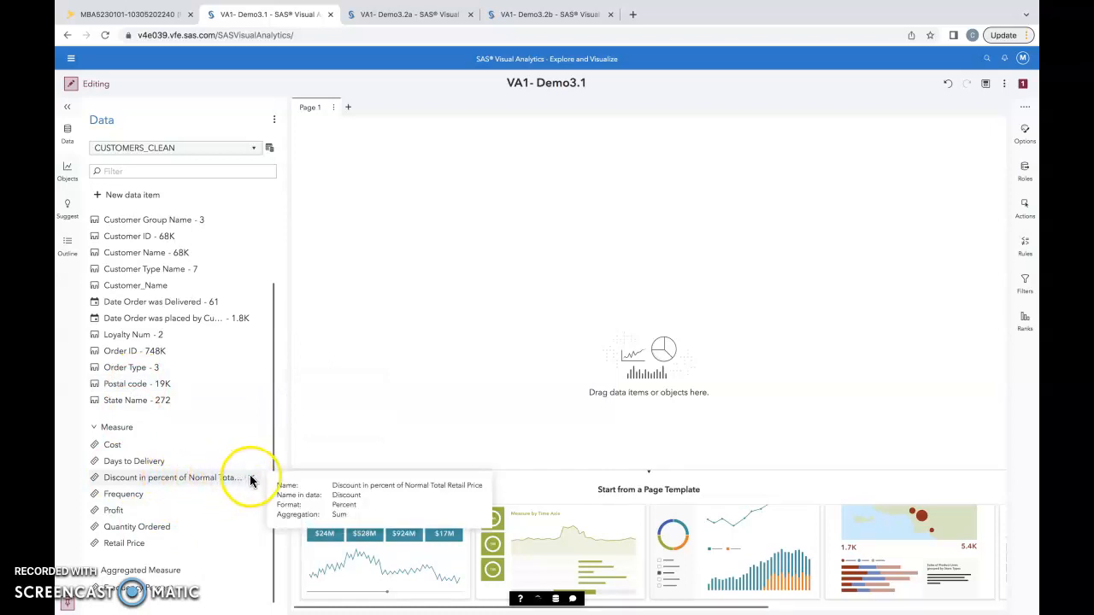
click(250, 477)
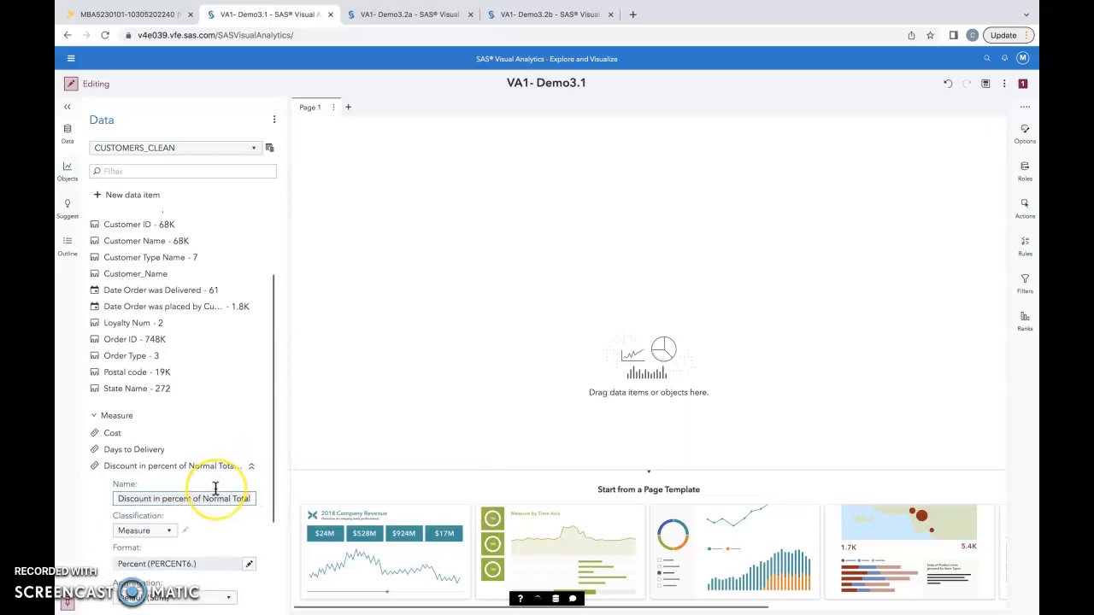
scroll(214, 487, down, 4)
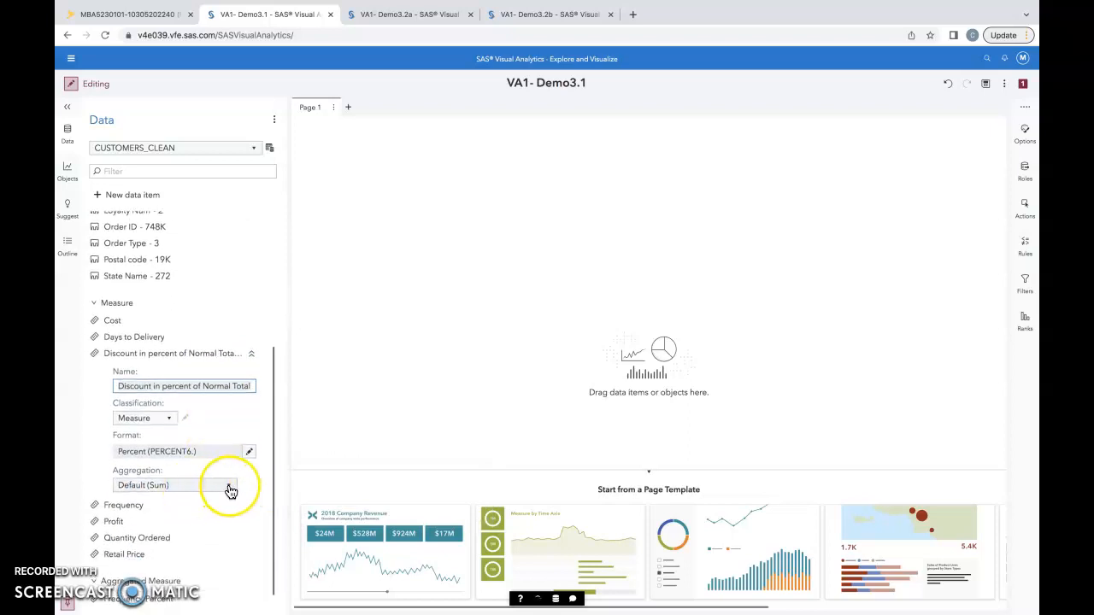
click(229, 491)
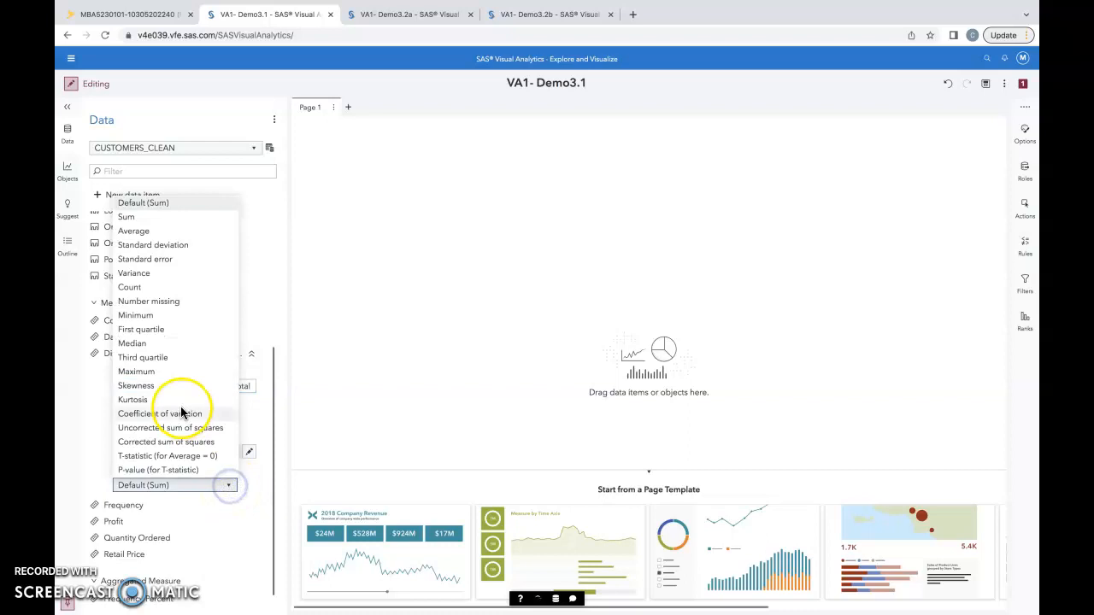
click(135, 231)
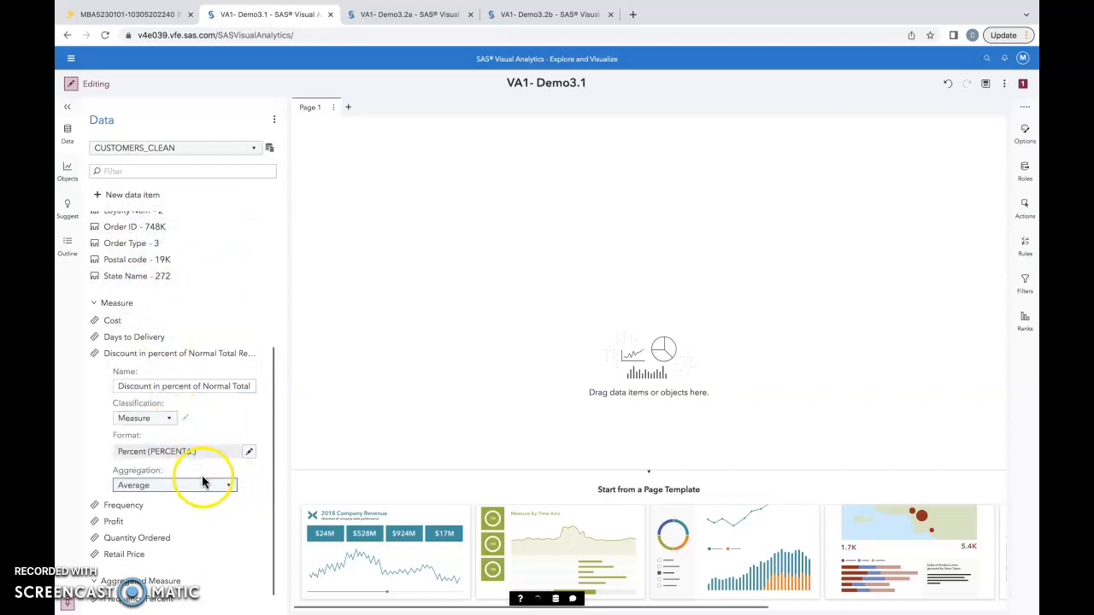
scroll(205, 492, down, 1)
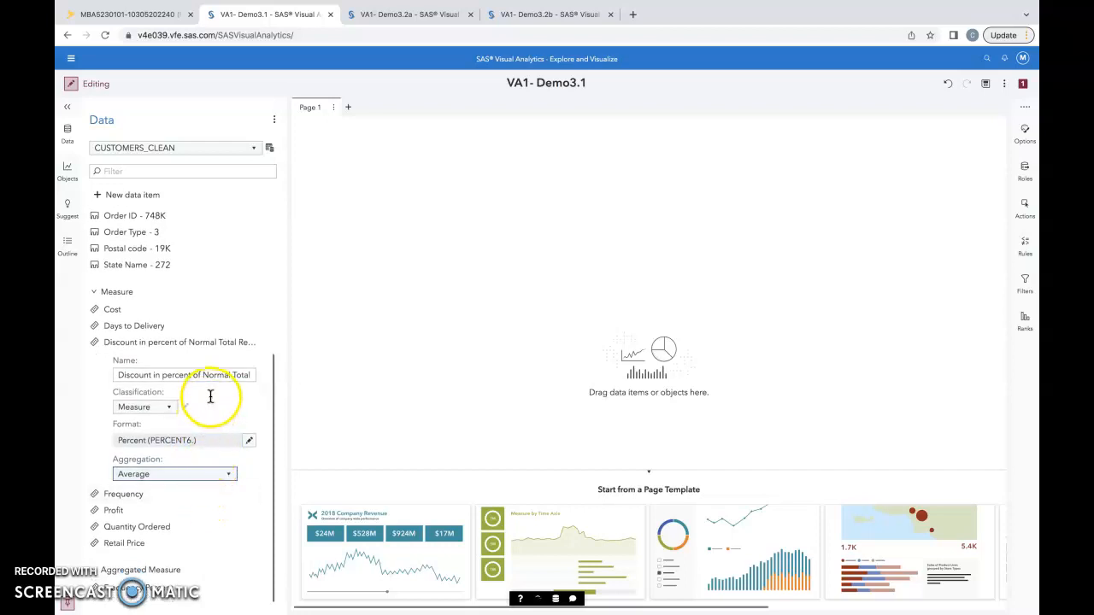
click(254, 343)
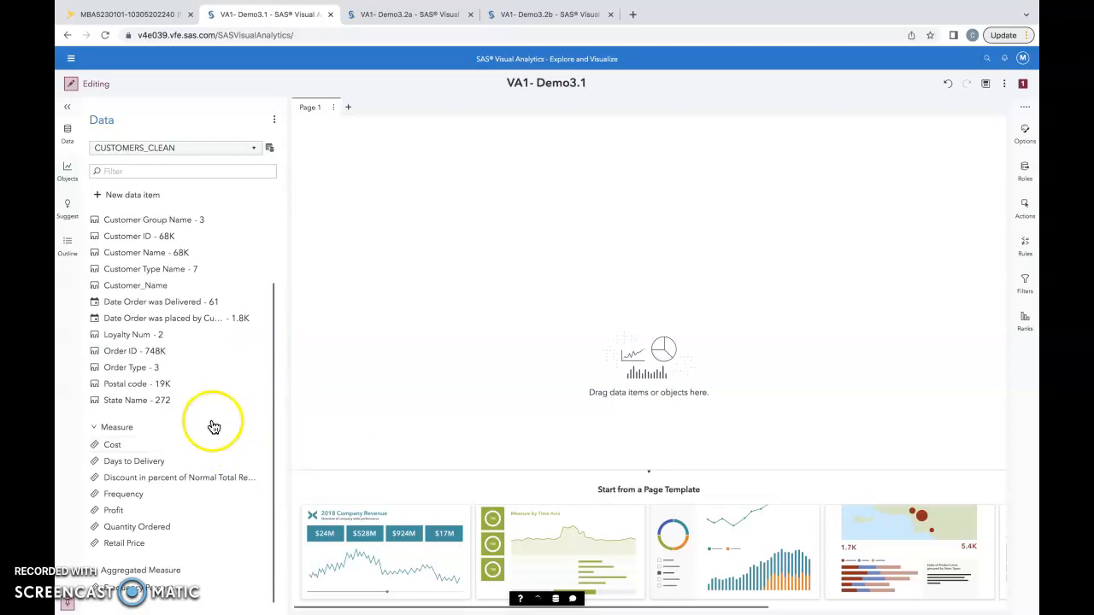
Rename the Discount in percent of Normal Total Retail Price measure as Average Days to Delivery
click(252, 478)
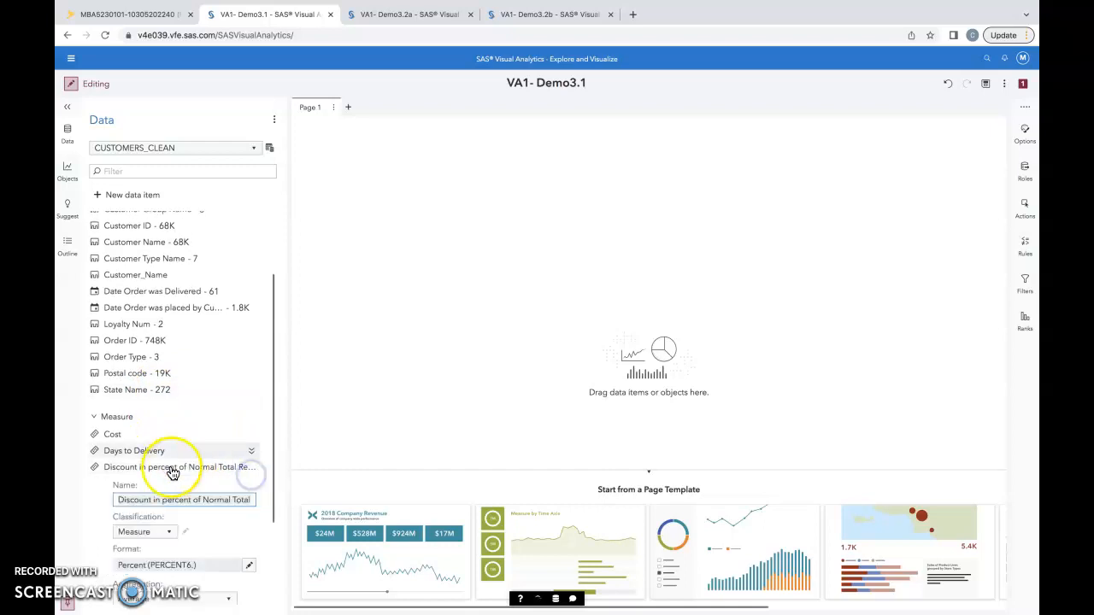
triple_click(158, 501)
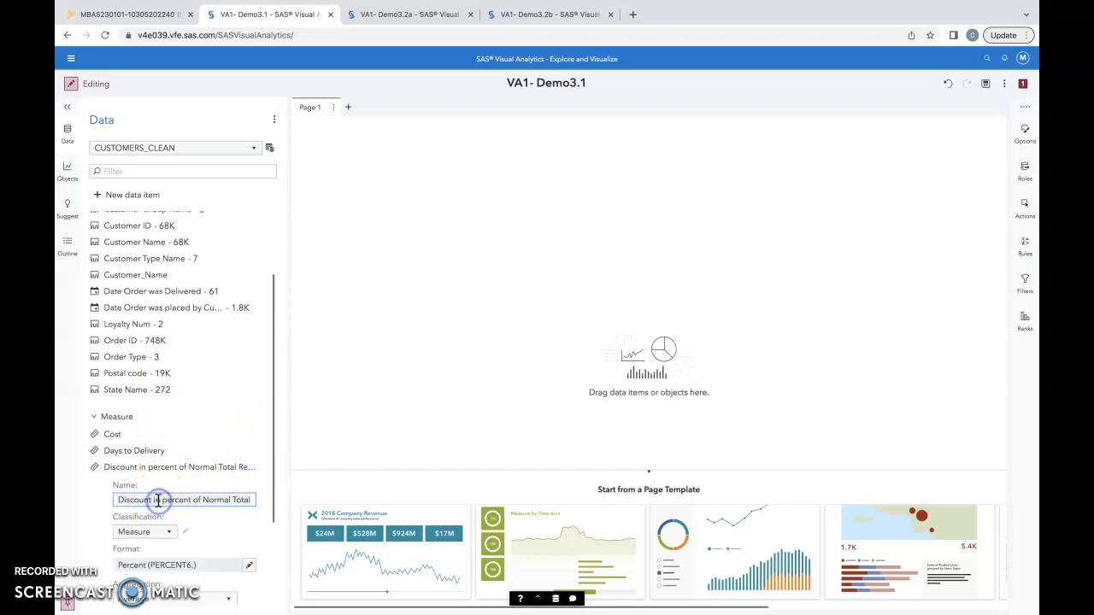
text(Average Days to Deliv)
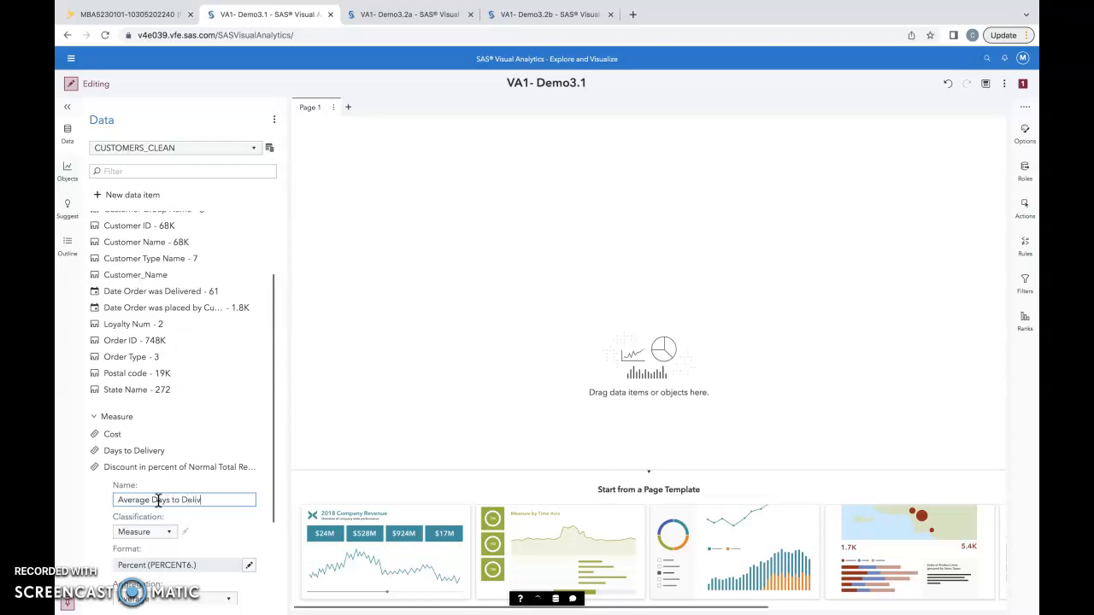
key(Return)
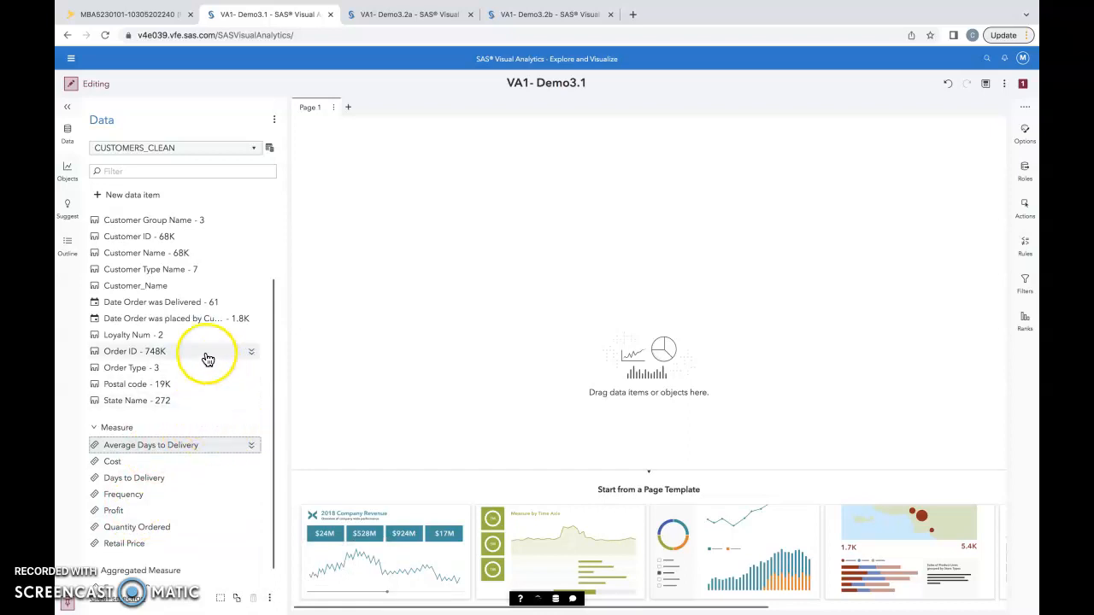
Rename the Date Order was placed by Customer category as Order Date
scroll(202, 347, up, 2)
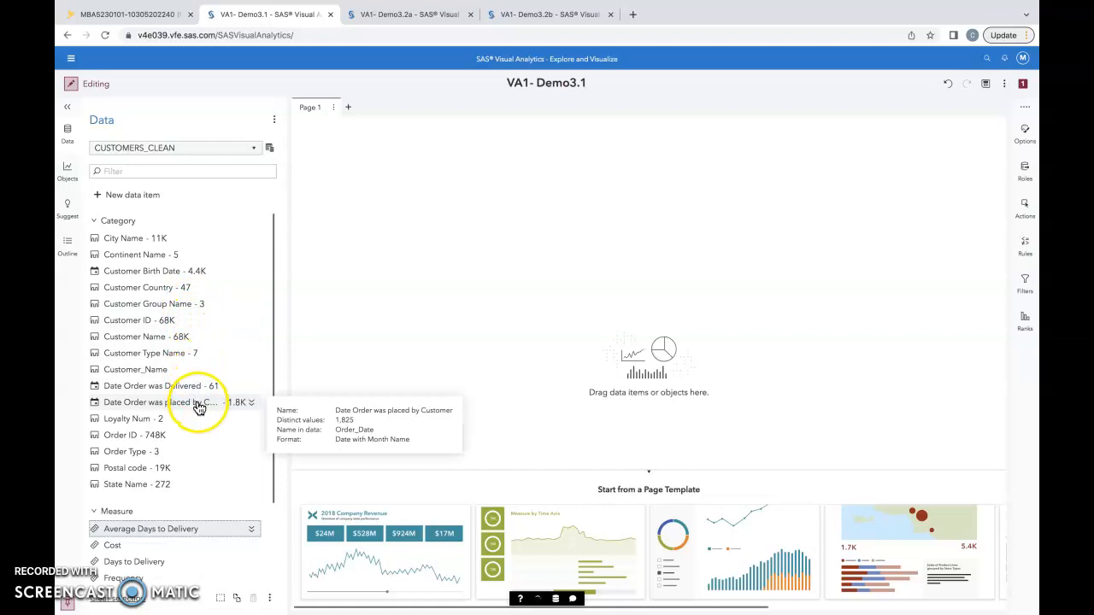
click(249, 403)
scroll(223, 405, down, 3)
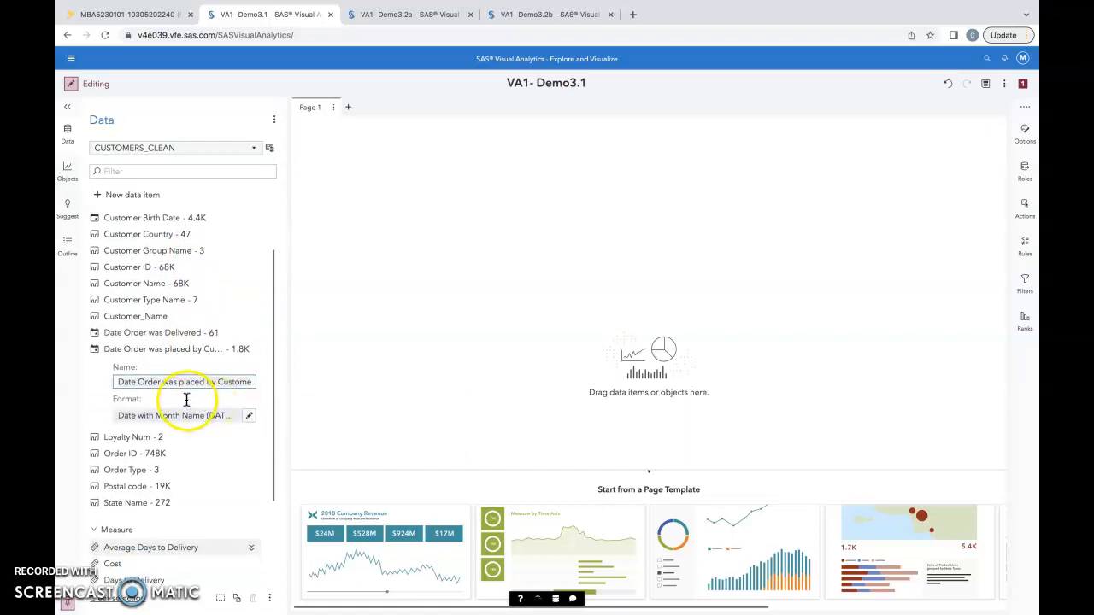
click(182, 383)
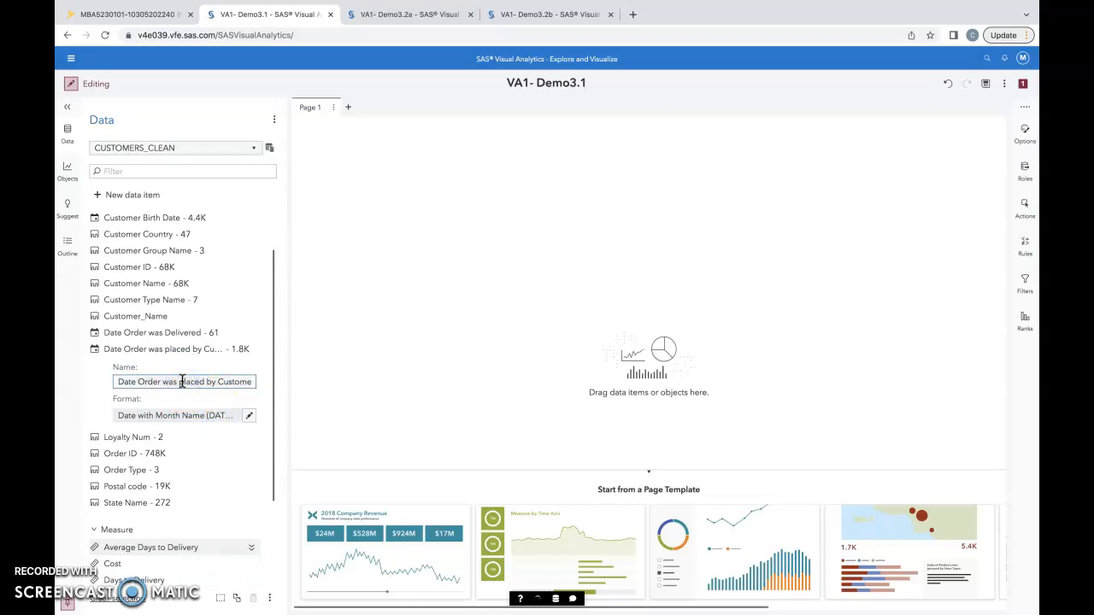
key(ctrl+a)
text(O)
key(Return)
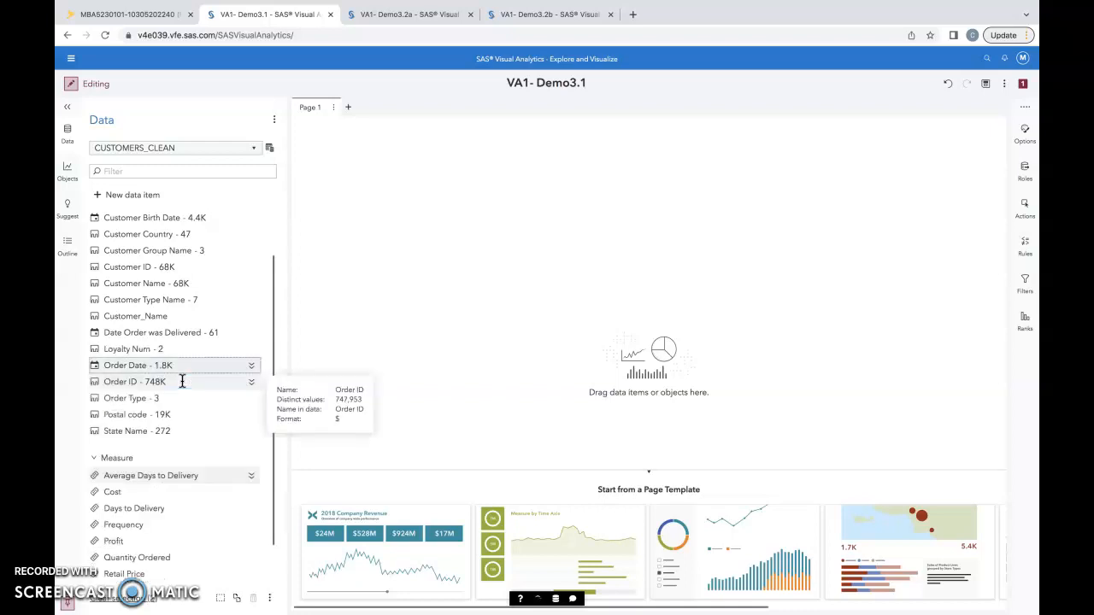
Rename the Cost measure as Unit Cost
scroll(196, 402, down, 2)
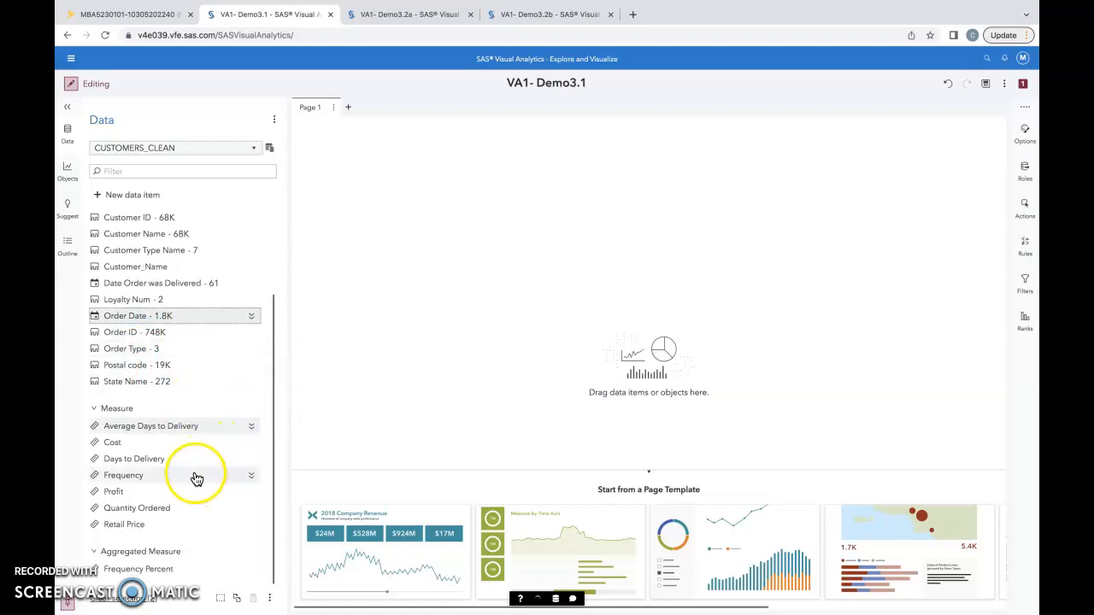
click(252, 443)
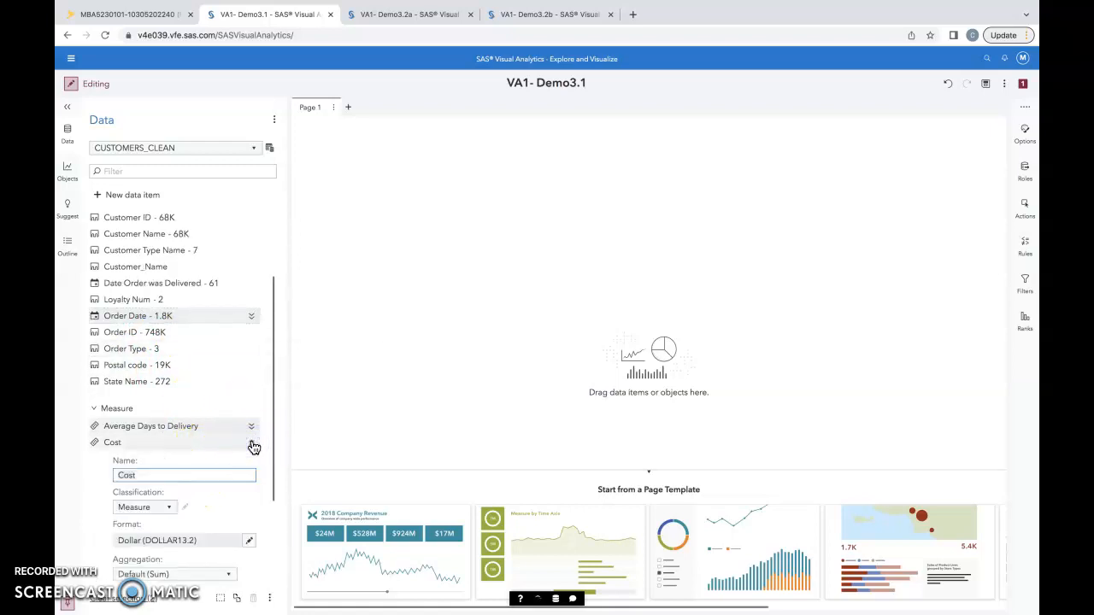
click(137, 476)
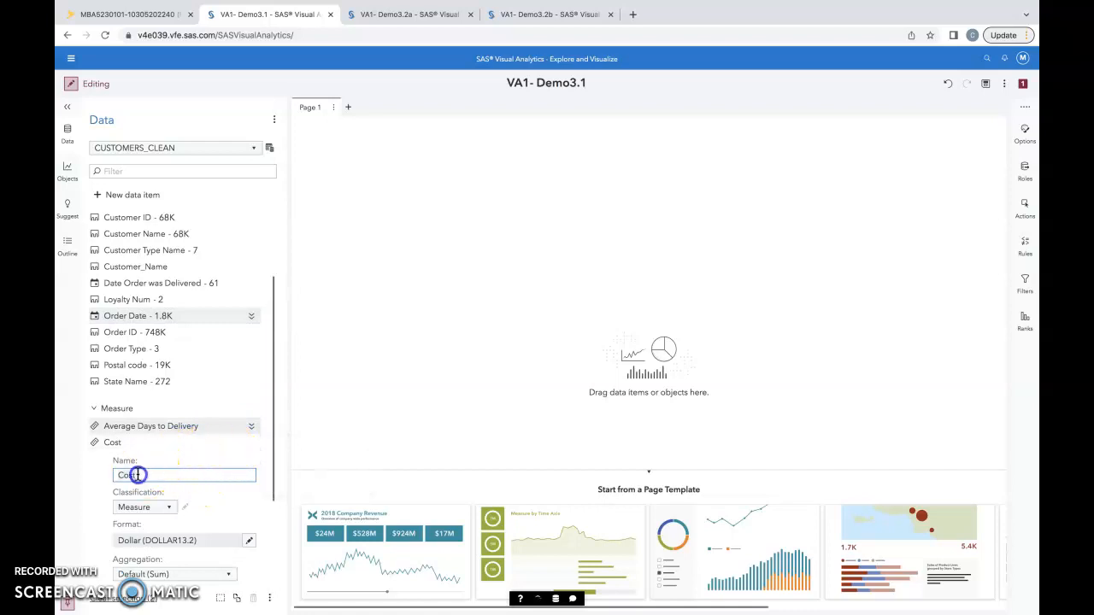
key(ctrl+a)
text(Un)
key(Return)
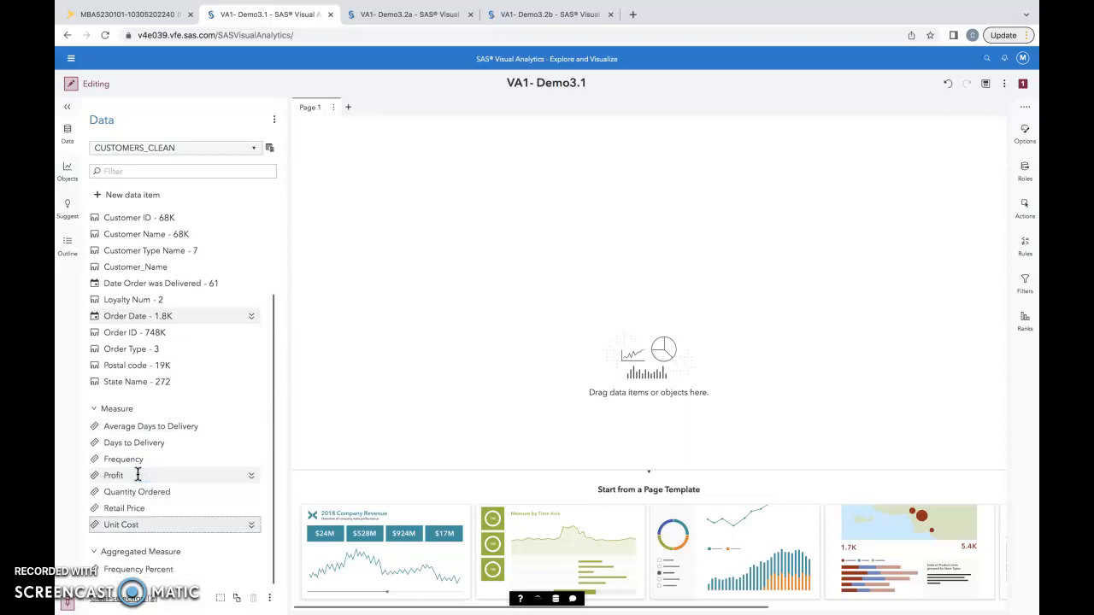
click(144, 451)
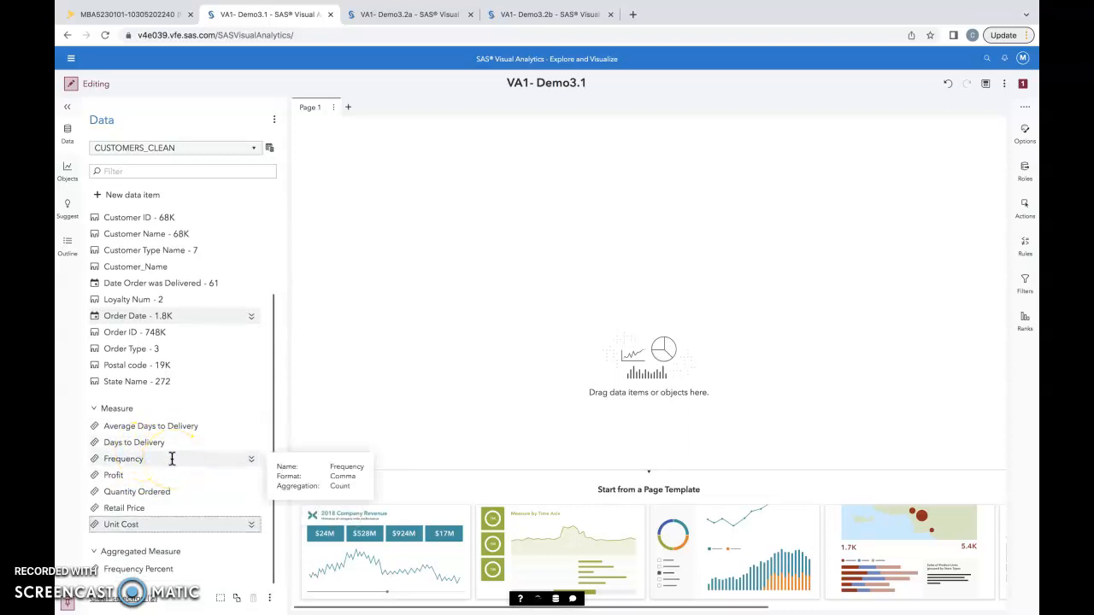
Rename the Quantity Ordered measure as Quantity and collapse its properties
click(251, 492)
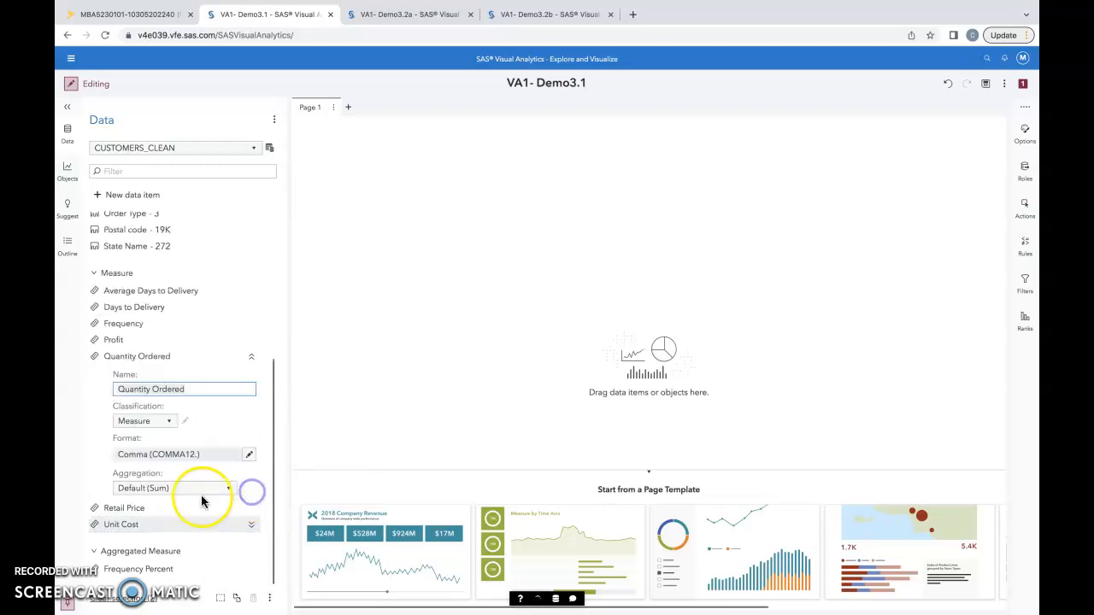
click(171, 387)
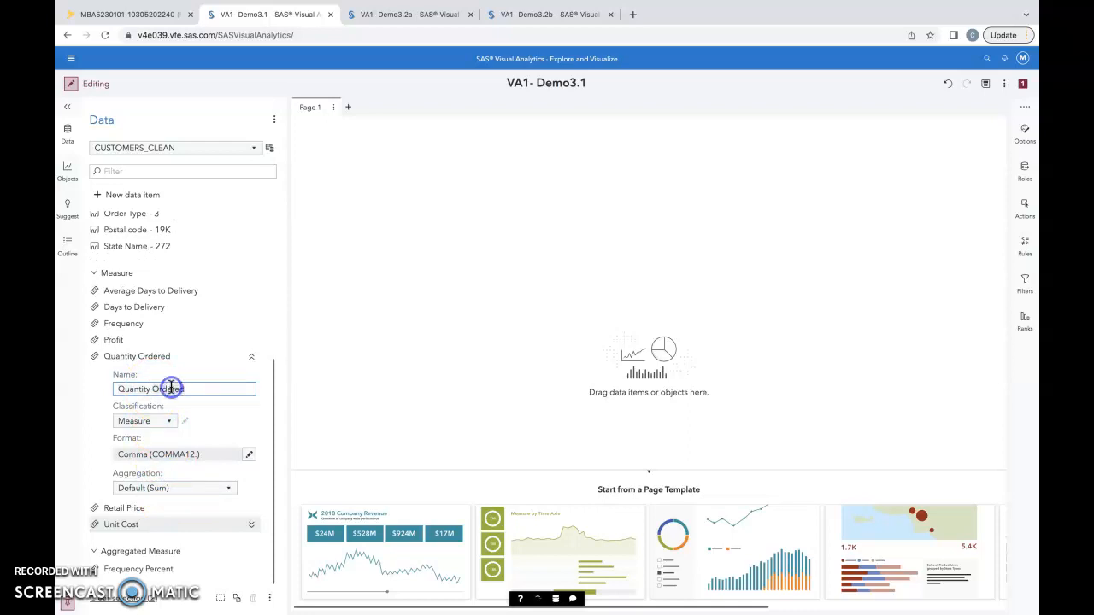
key(BackSpace)
key(BackSpace)
key(BackSpace)
key(BackSpace)
key(BackSpace)
key(BackSpace)
key(BackSpace)
key(BackSpace)
key(Return)
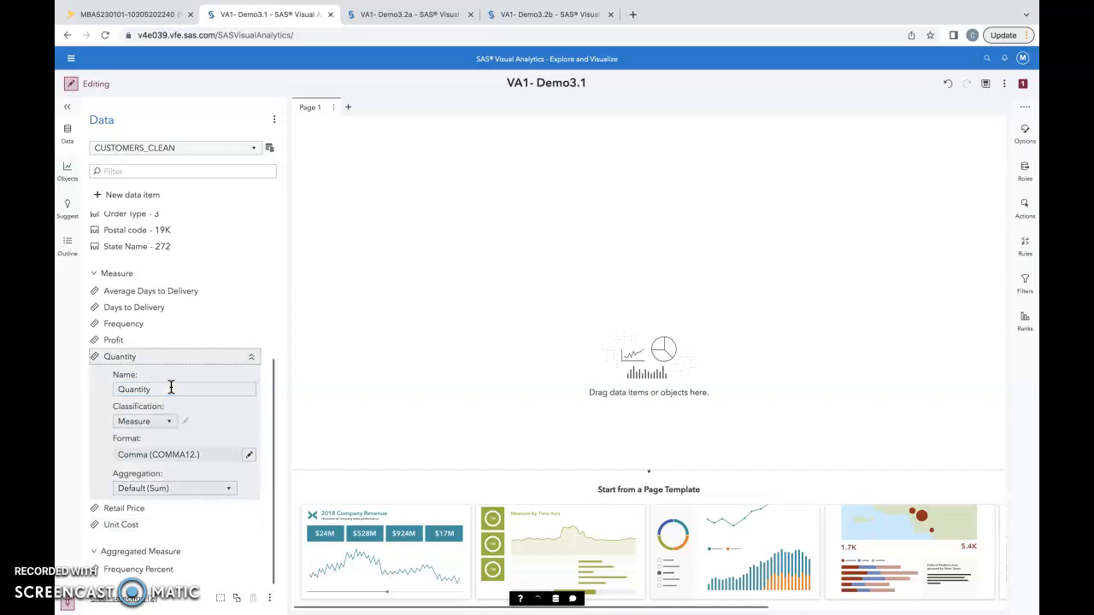
click(174, 385)
click(251, 356)
click(208, 401)
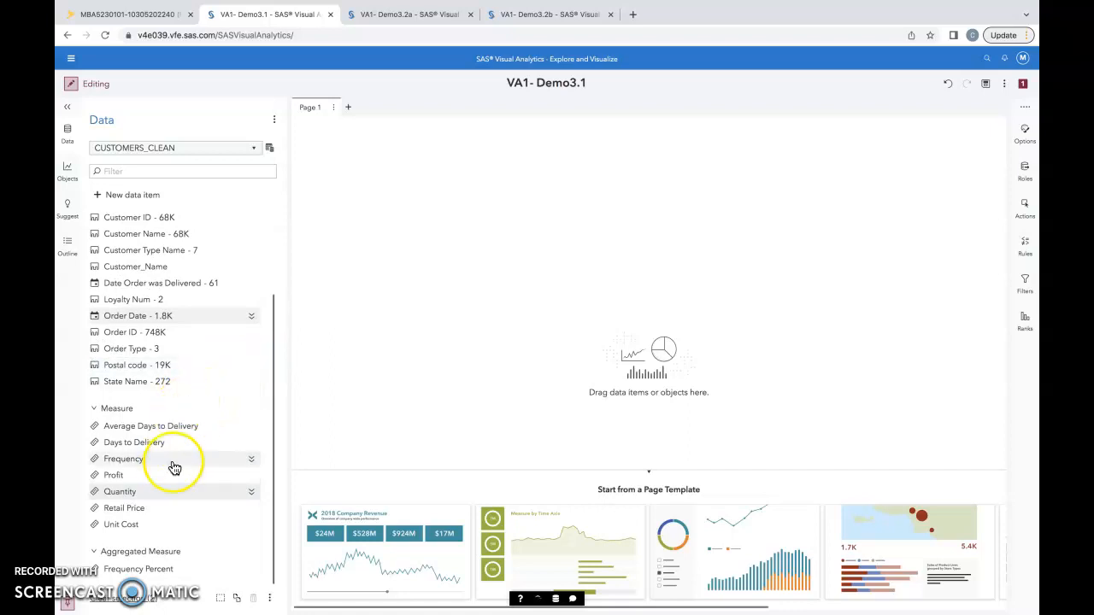
Rename the Retail Price measure as Total Revenue
click(250, 509)
click(152, 406)
triple_click(152, 406)
text(Total Re)
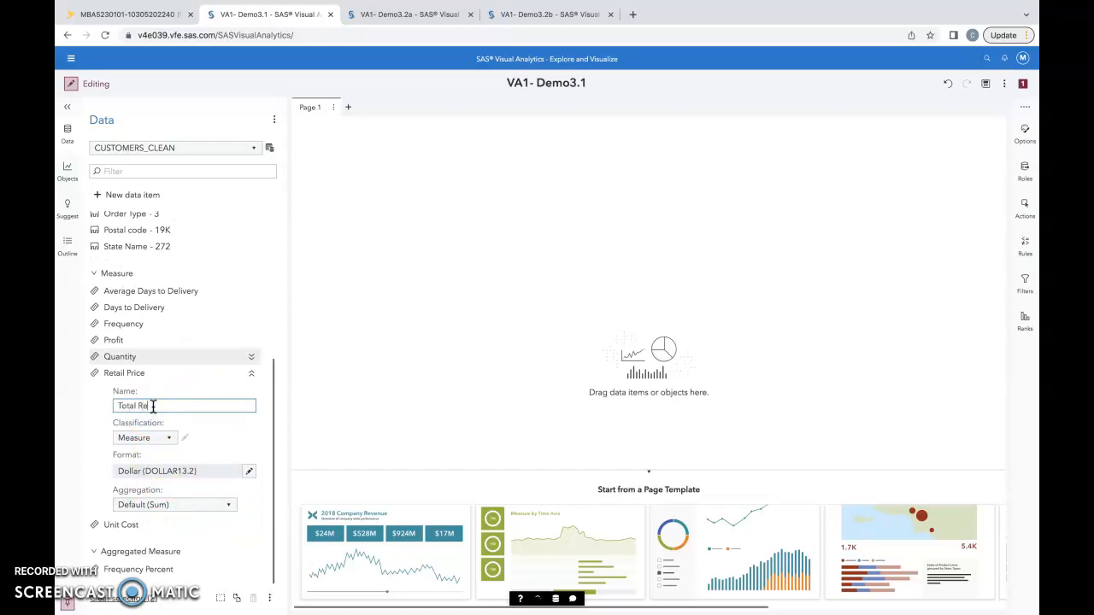
text(venue)
key(Return)
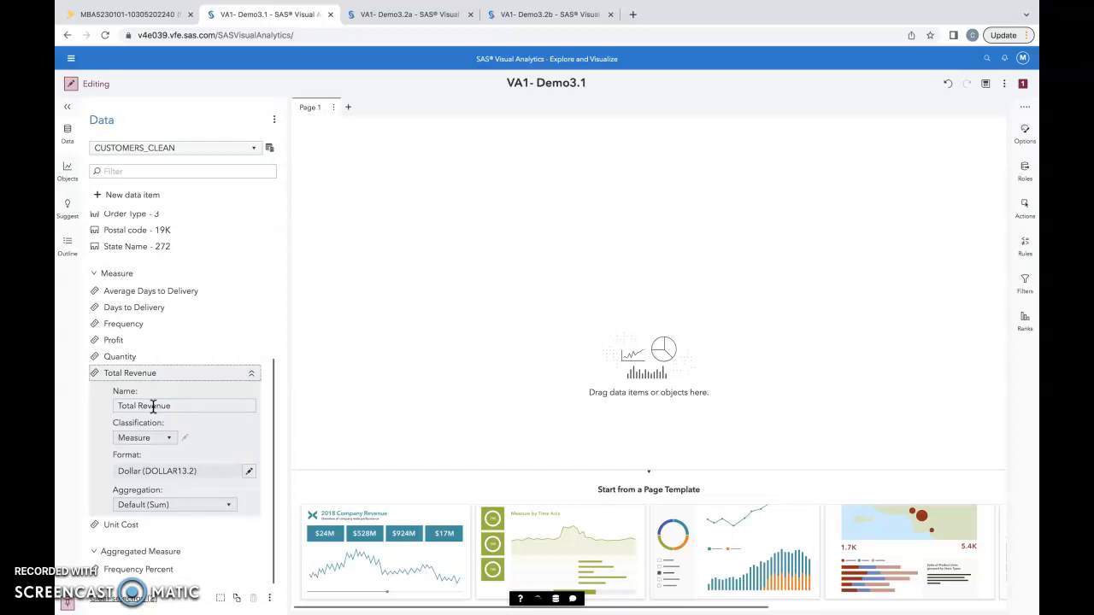
Save a data view named CUSTOMERS_CLEAN_View_1 with the description "Modified data item properties (renamed, changed formats, changed aggregations)"
click(269, 149)
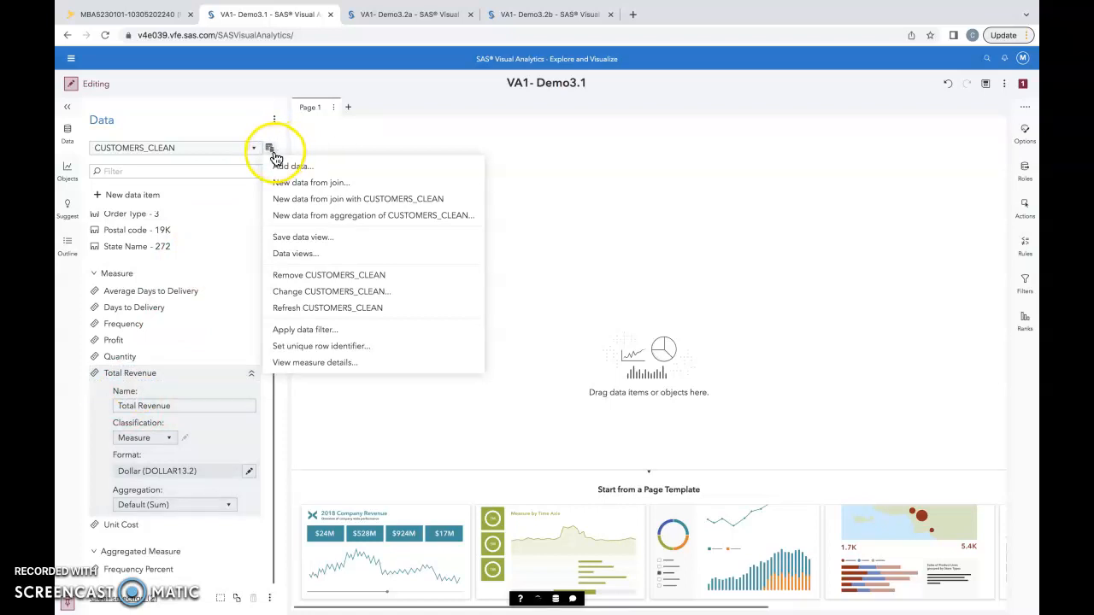
click(319, 237)
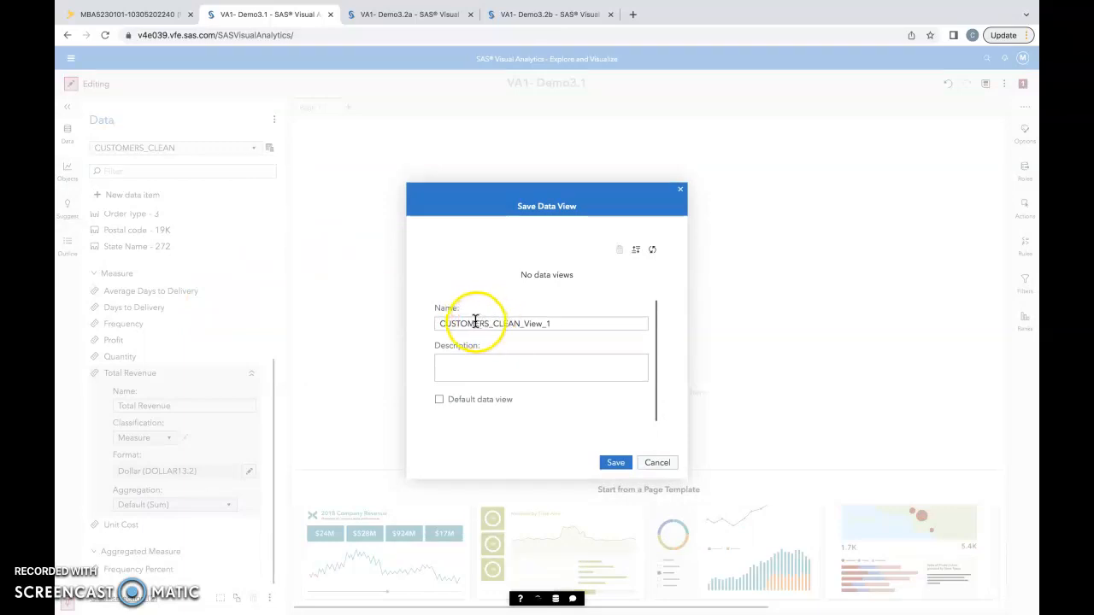
click(578, 325)
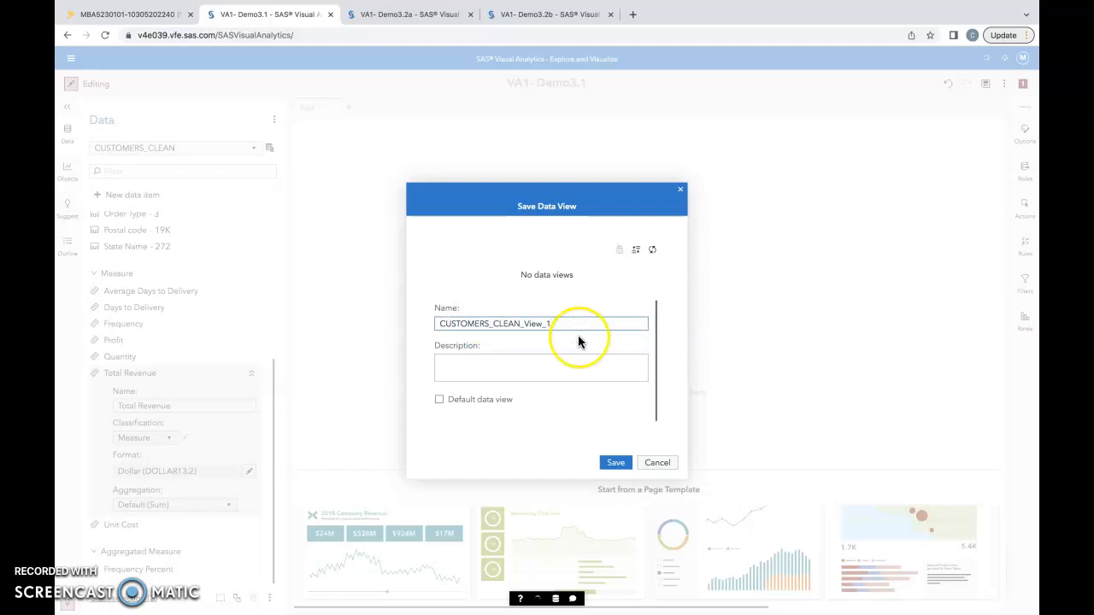
click(496, 364)
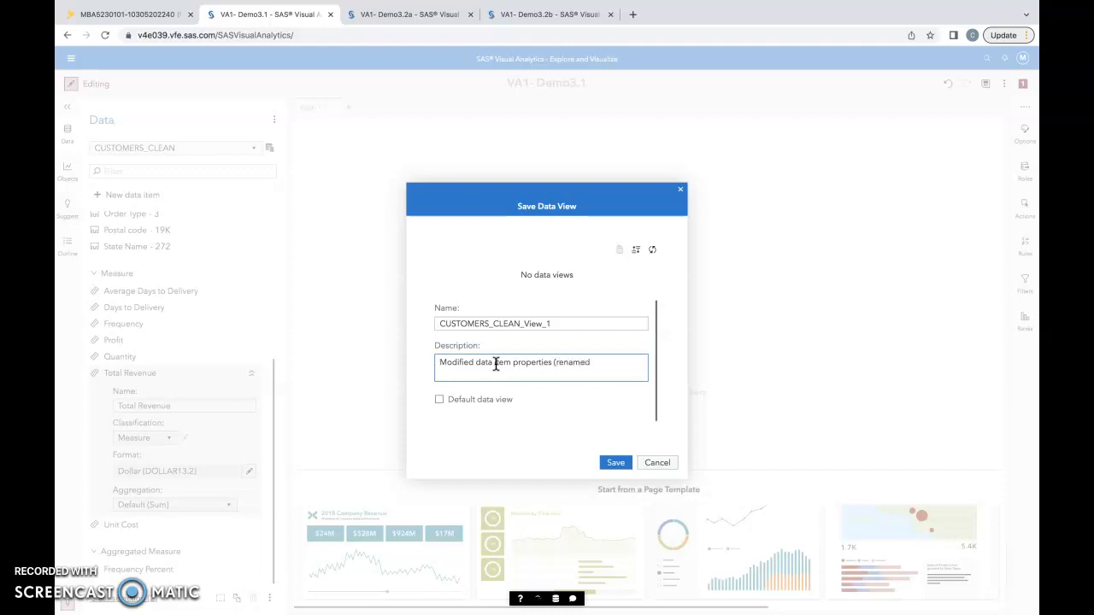
text(ged formats, changed aggr)
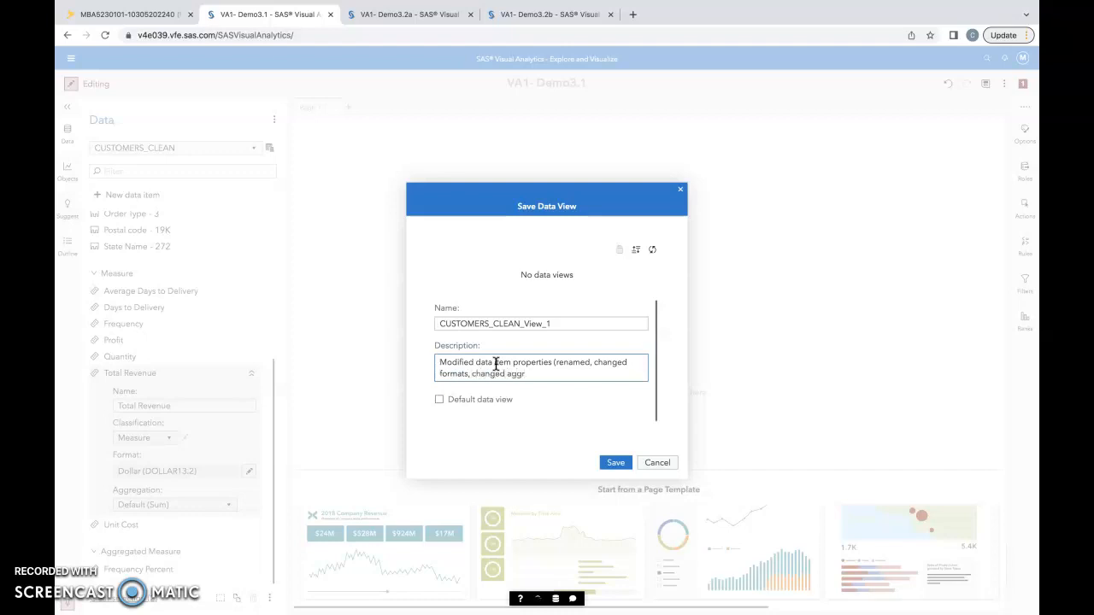
text(etions)
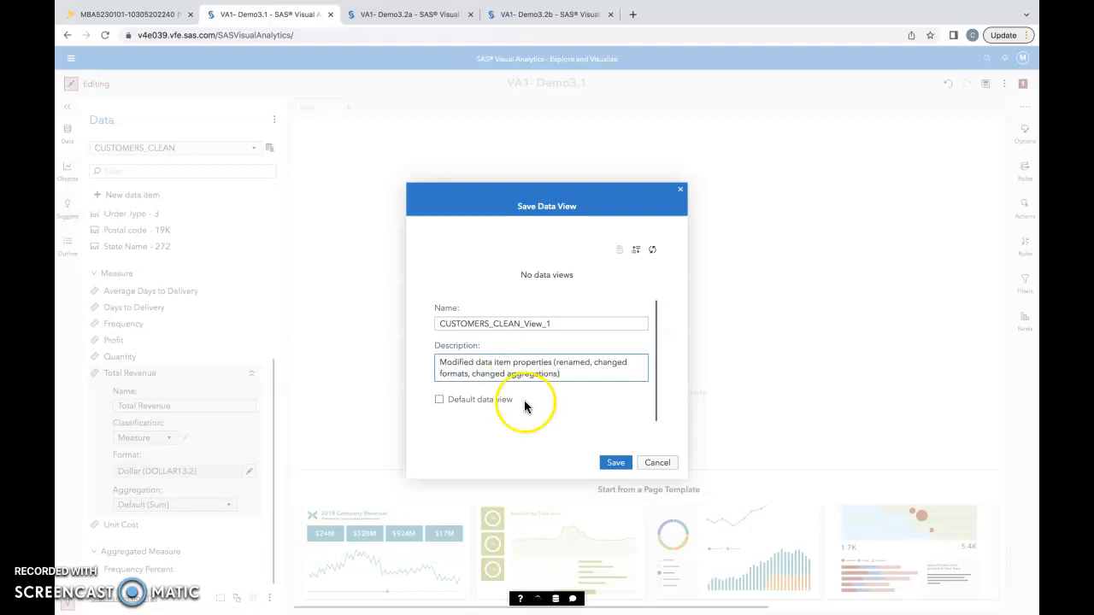
click(598, 462)
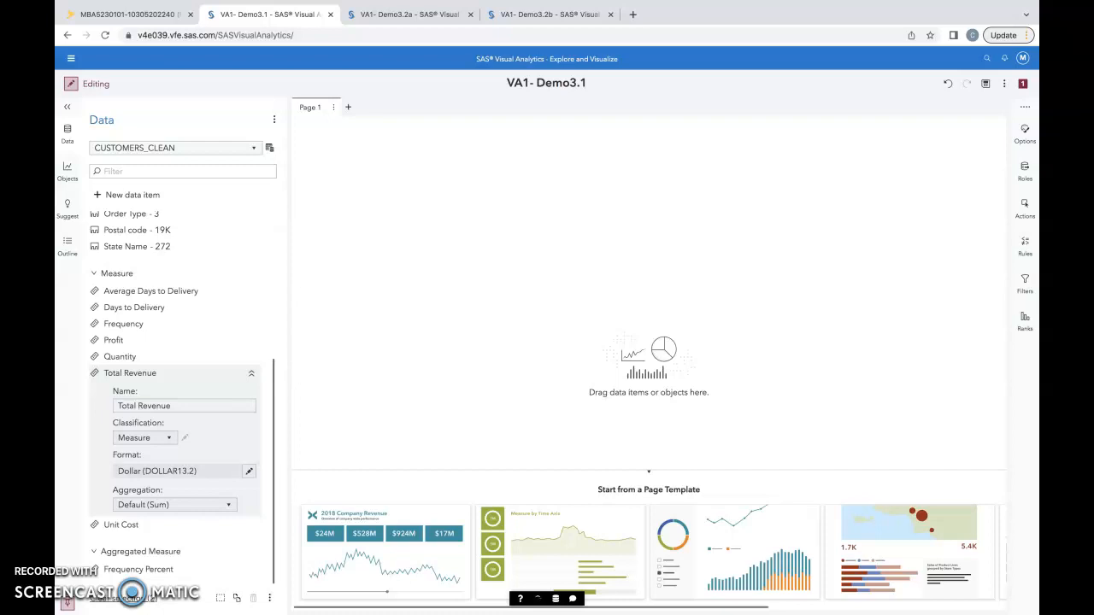
Switch to report VA1- Demo3.2a and set the default title for new graphs to No title in the SAS Visual Analytics general settings
key(ctrl+Tab)
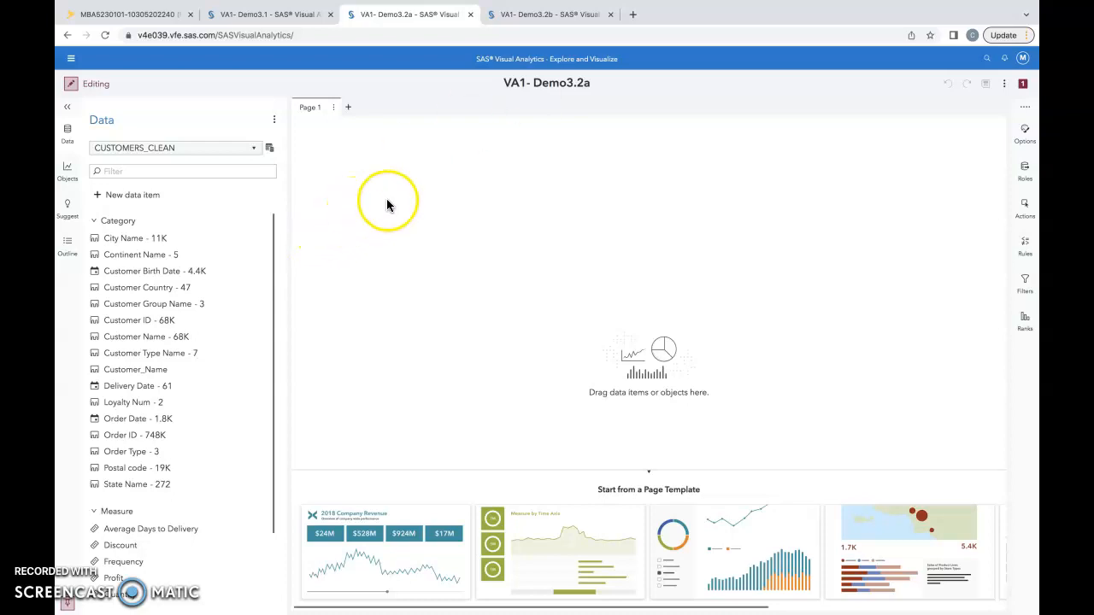
click(1024, 59)
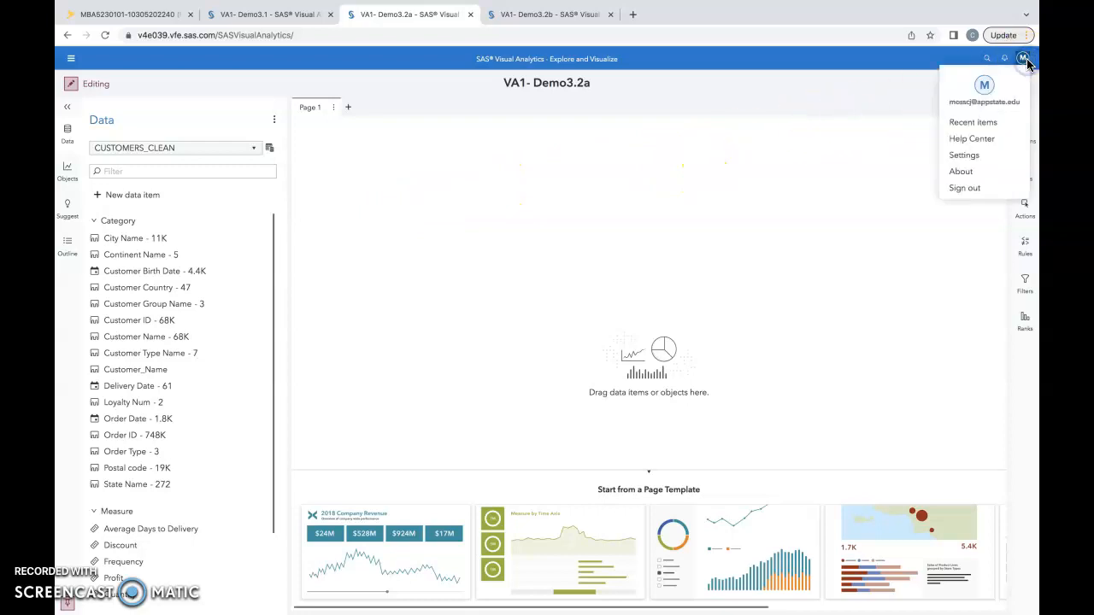
click(968, 156)
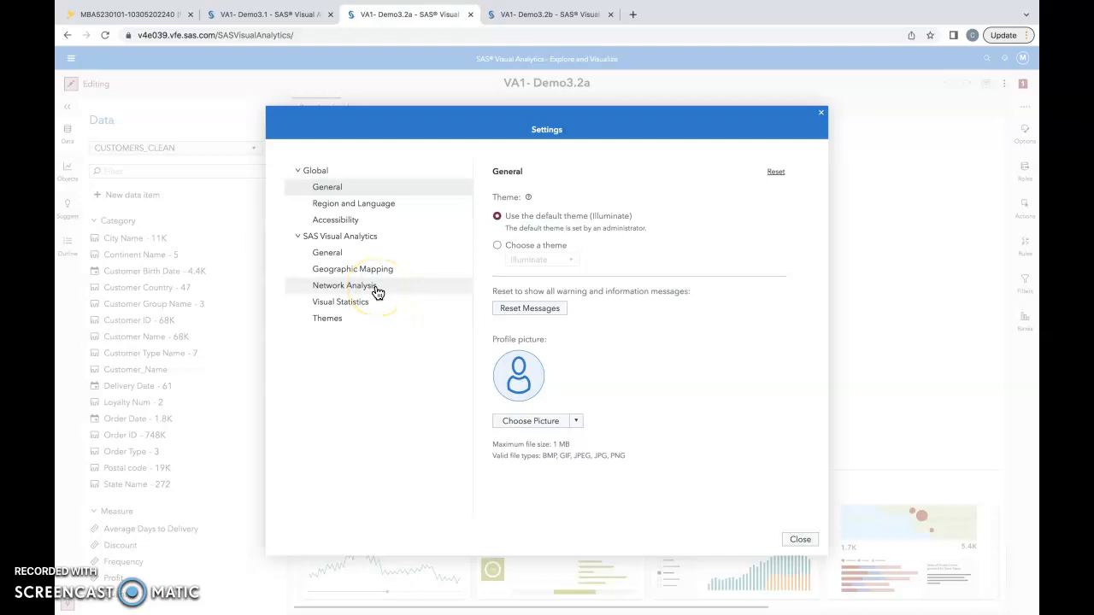
click(313, 253)
scroll(590, 348, down, 10)
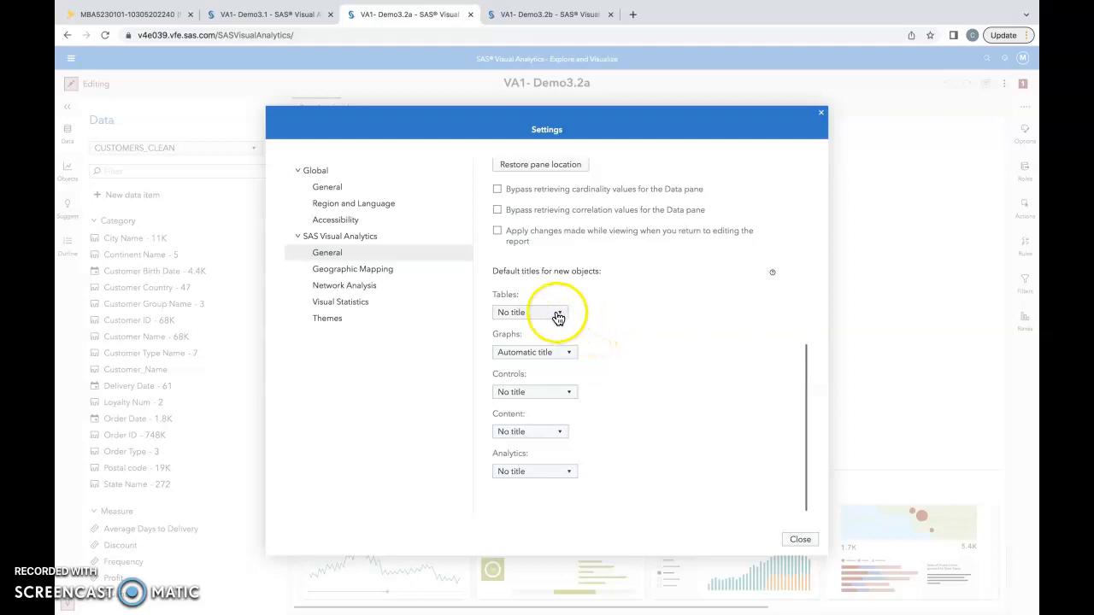
click(567, 355)
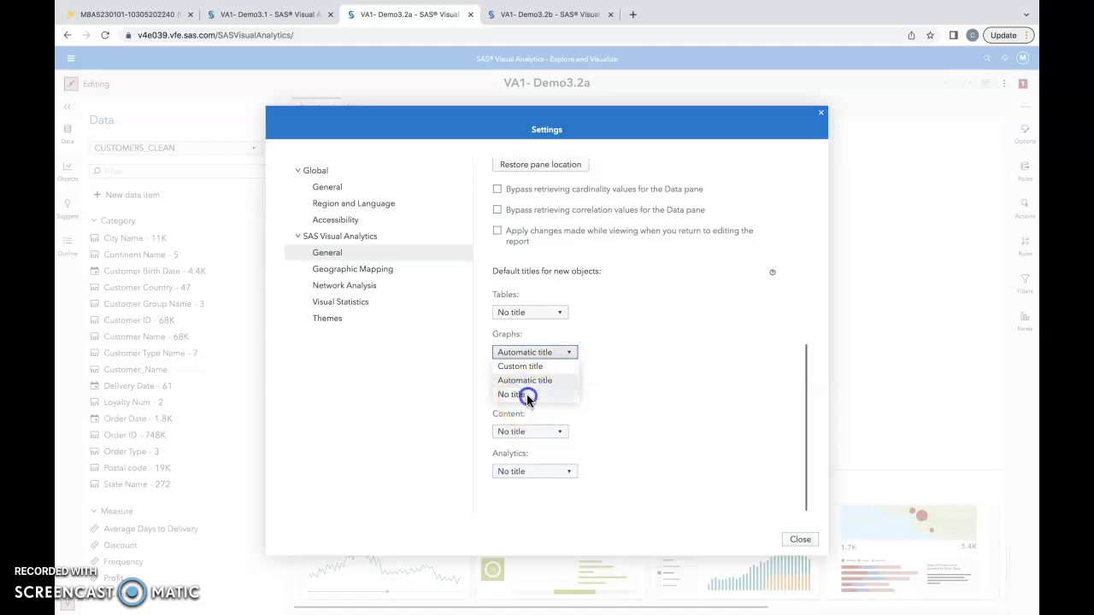
click(519, 393)
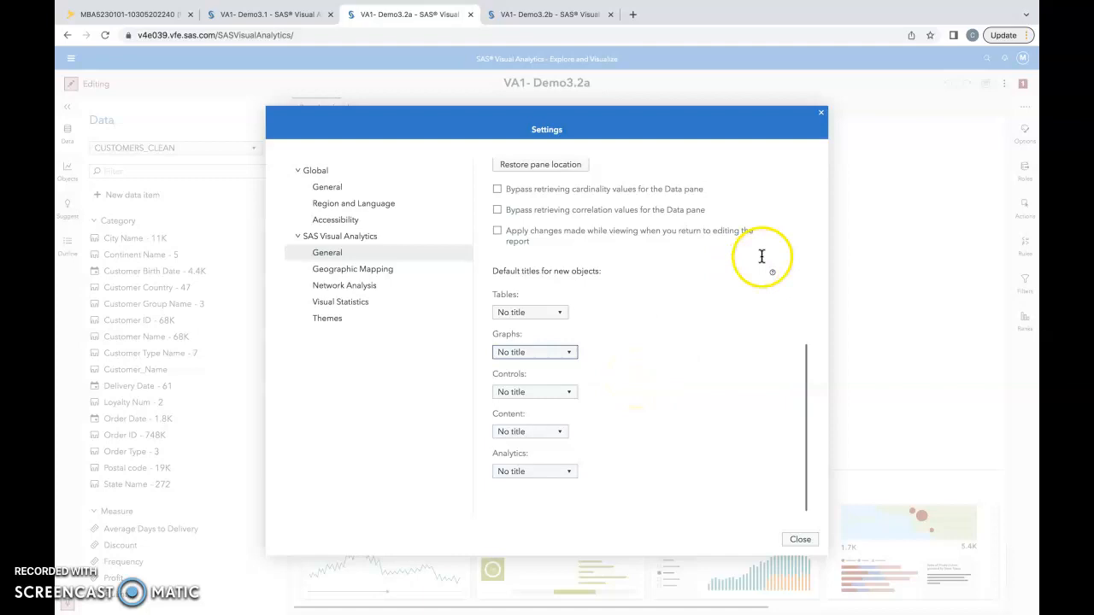
click(800, 540)
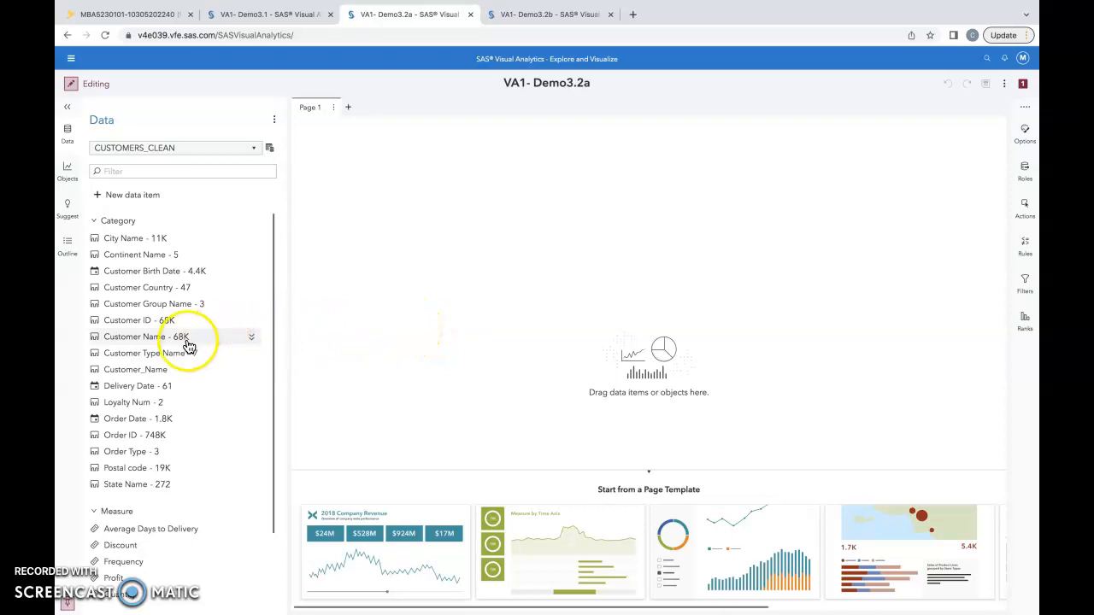
Create a histogram of the Profit measure on the empty Page 1 canvas
click(67, 131)
click(68, 131)
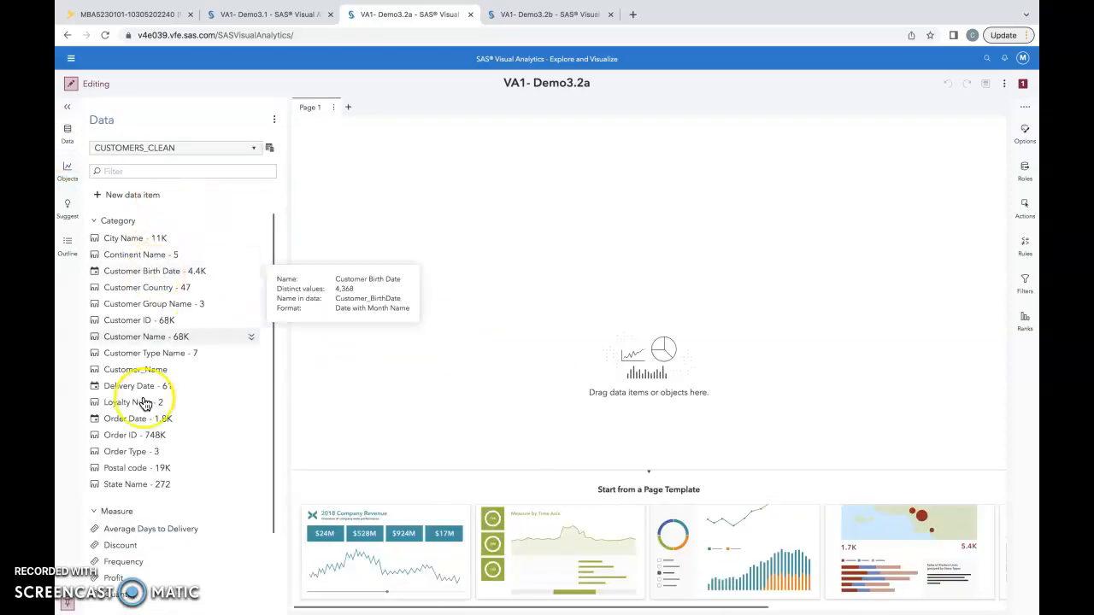
scroll(142, 400, down, 2)
click(125, 494)
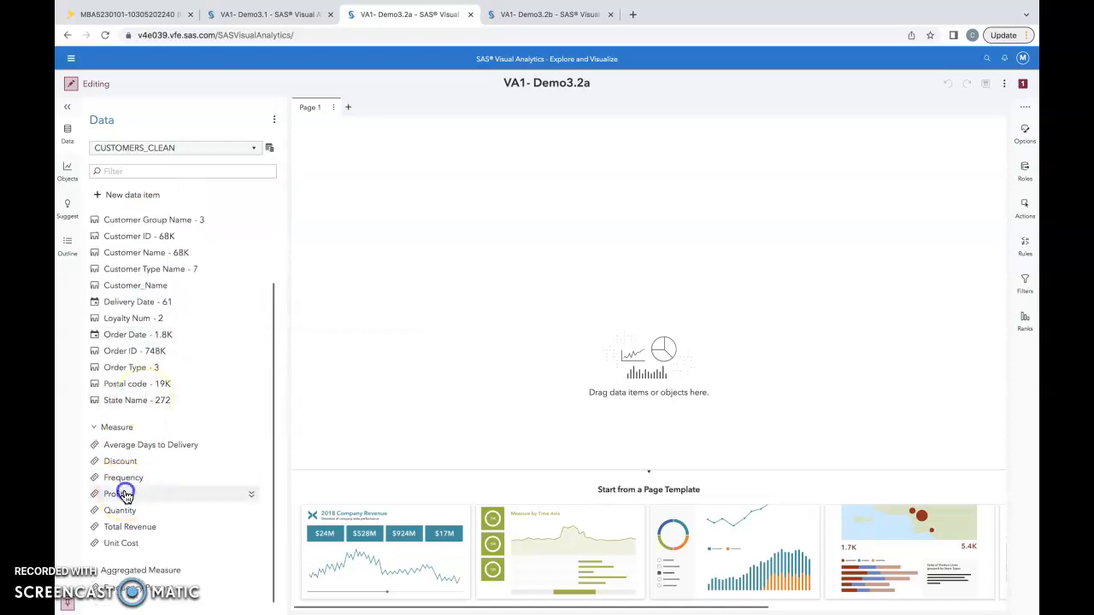
drag(129, 494, 493, 343)
click(532, 352)
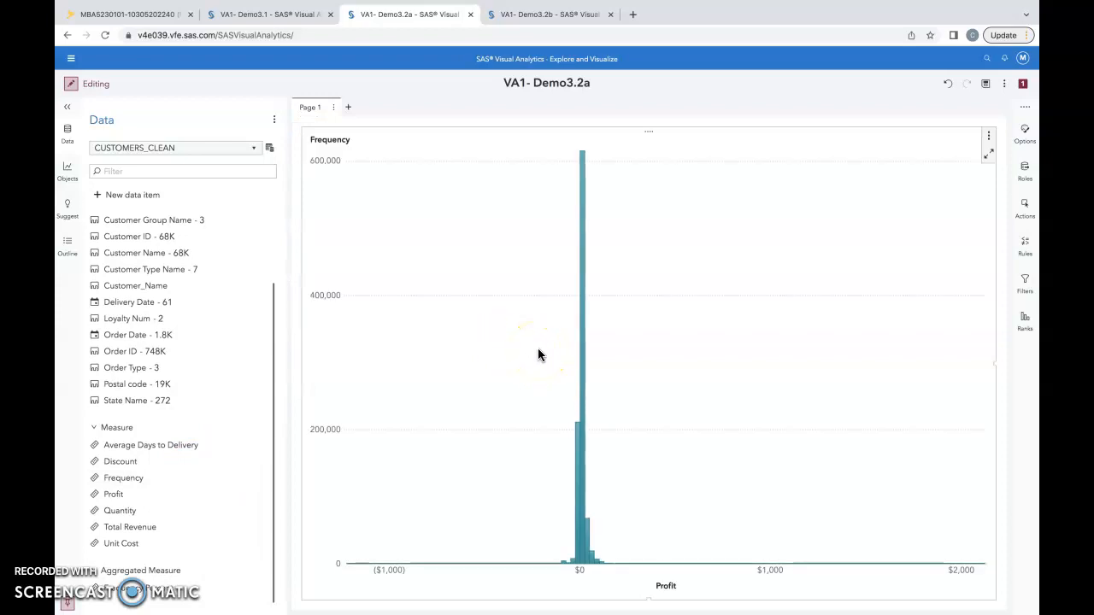
click(616, 339)
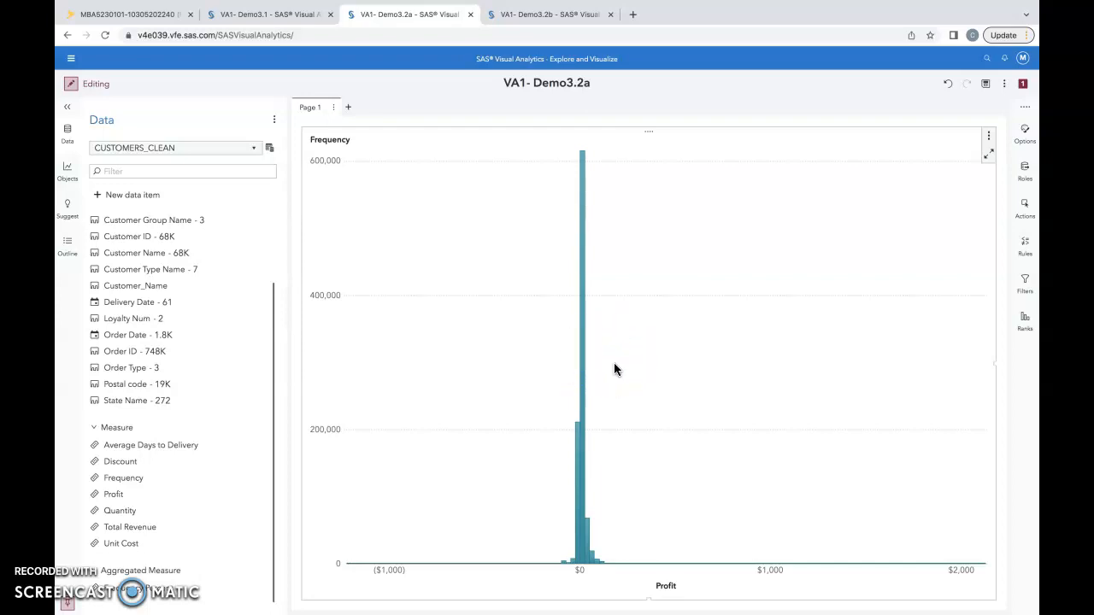
Replace Frequency with Frequency Percent in the Profit histogram's frequency role
click(1026, 170)
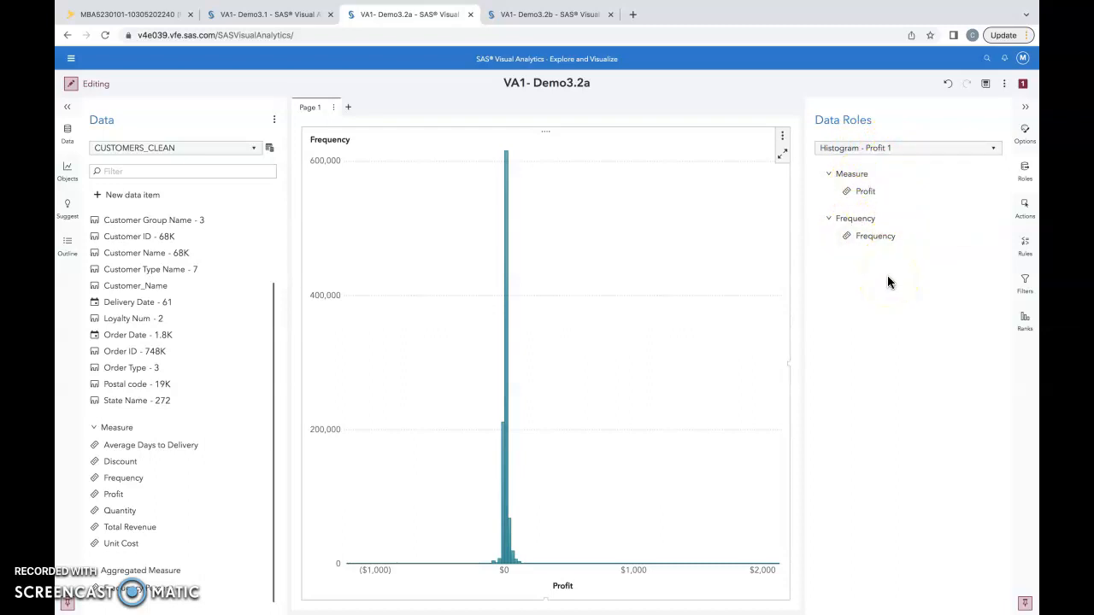
click(871, 237)
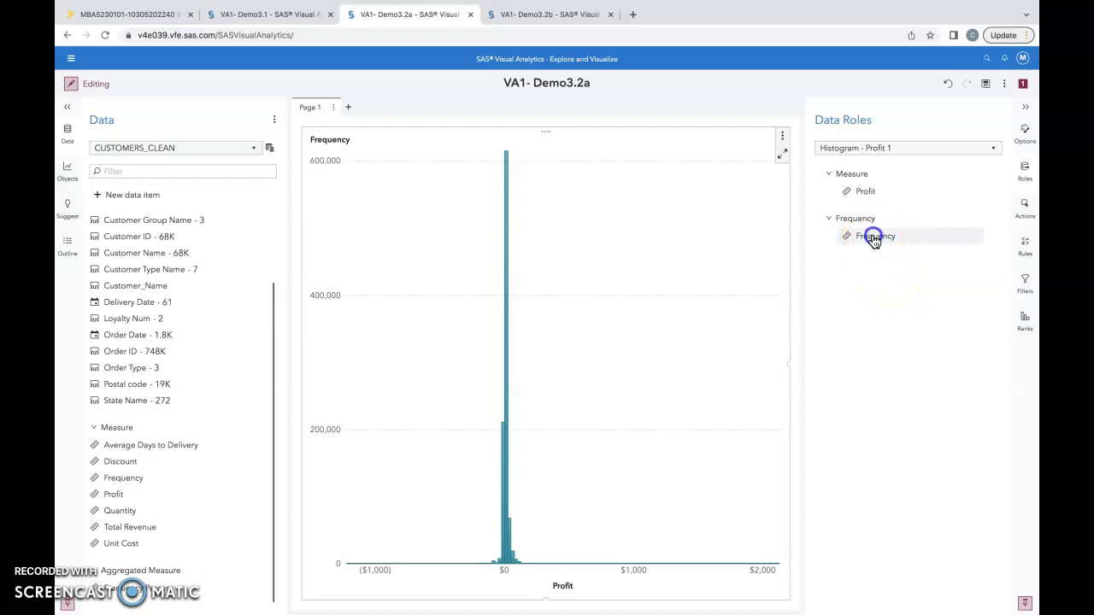
click(774, 250)
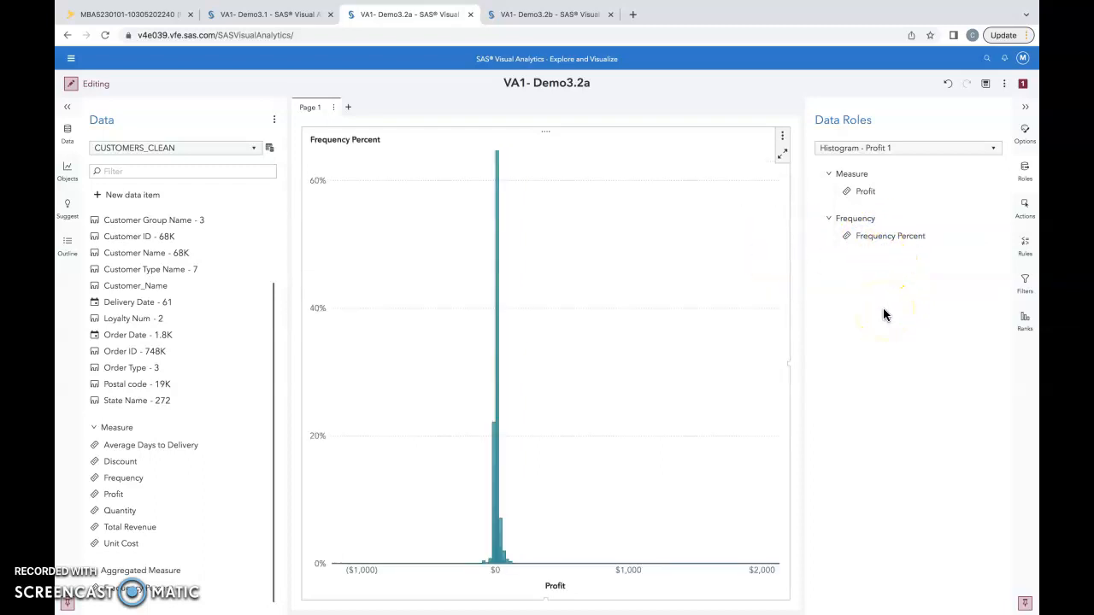
Rename the histogram object as Distribution of Profit
click(1027, 137)
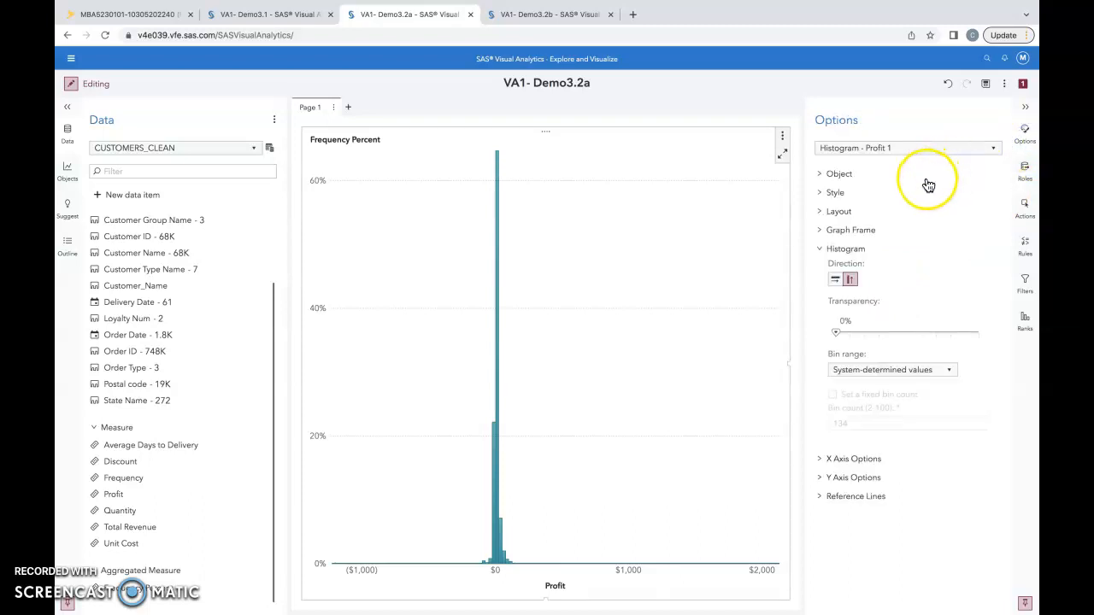
click(822, 175)
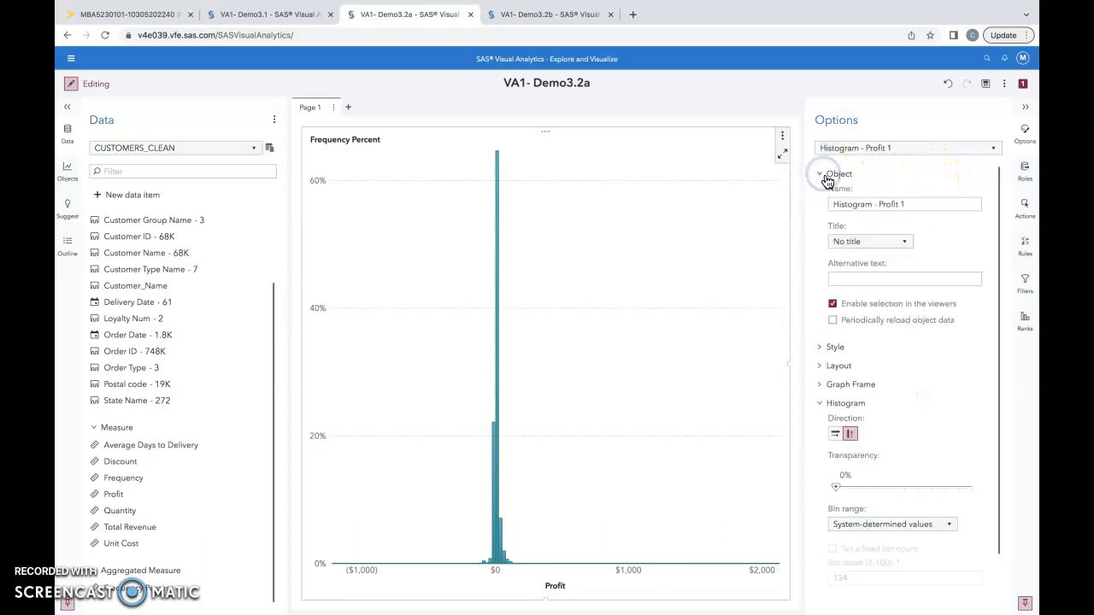
click(867, 204)
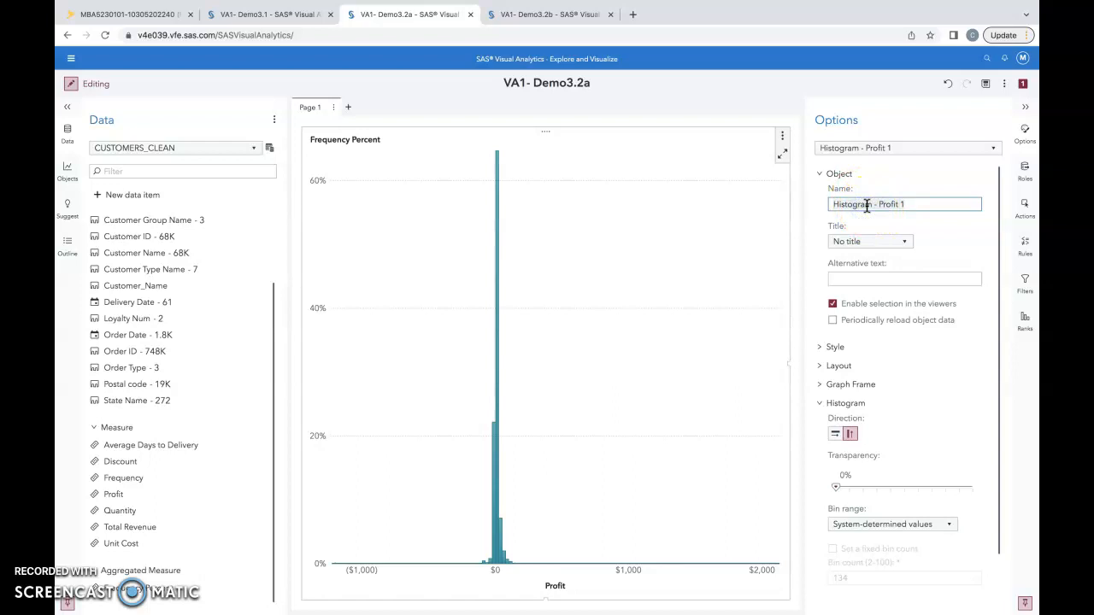
key(ctrl+a)
text(Distrubution)
key(BackSpace)
text(utio)
key(Return)
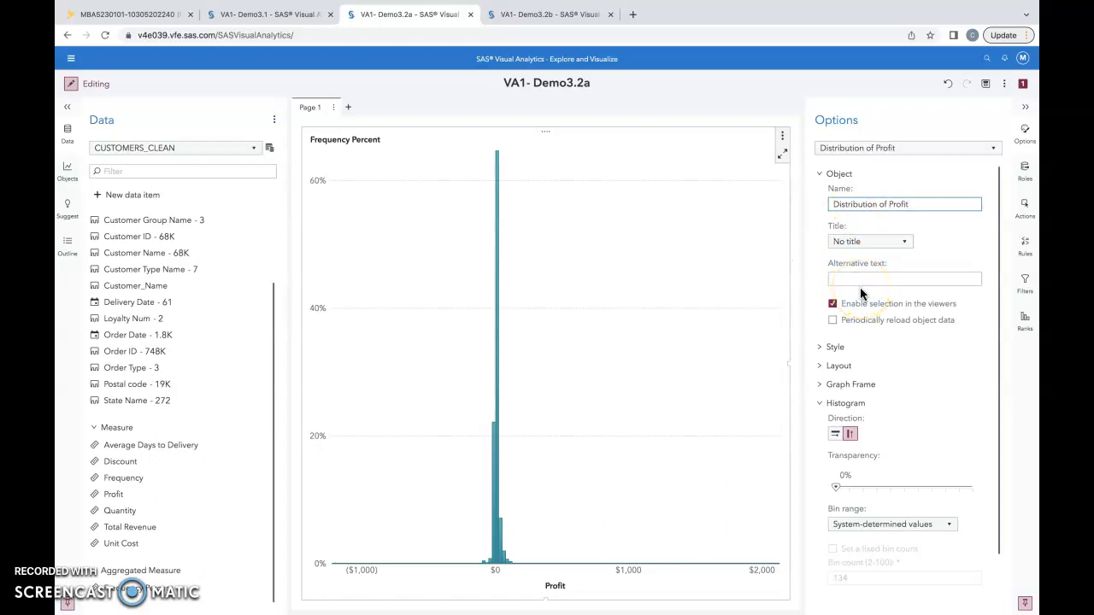
Maximize the histogram, select its tallest bar and examine the matching profit range and frequency percent in the detail table, then restore the view
click(784, 154)
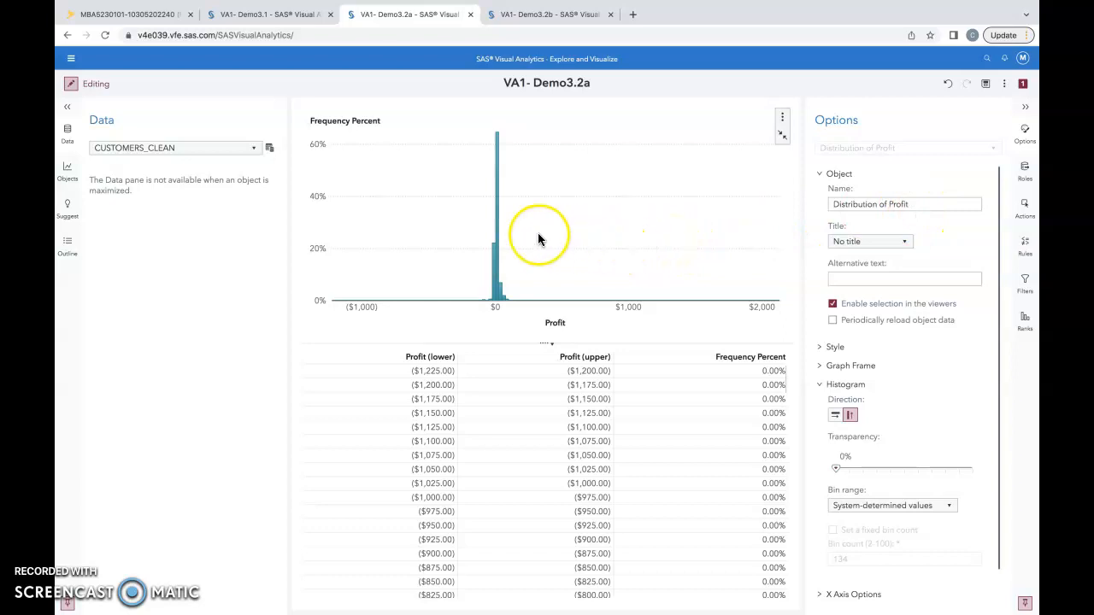
click(497, 219)
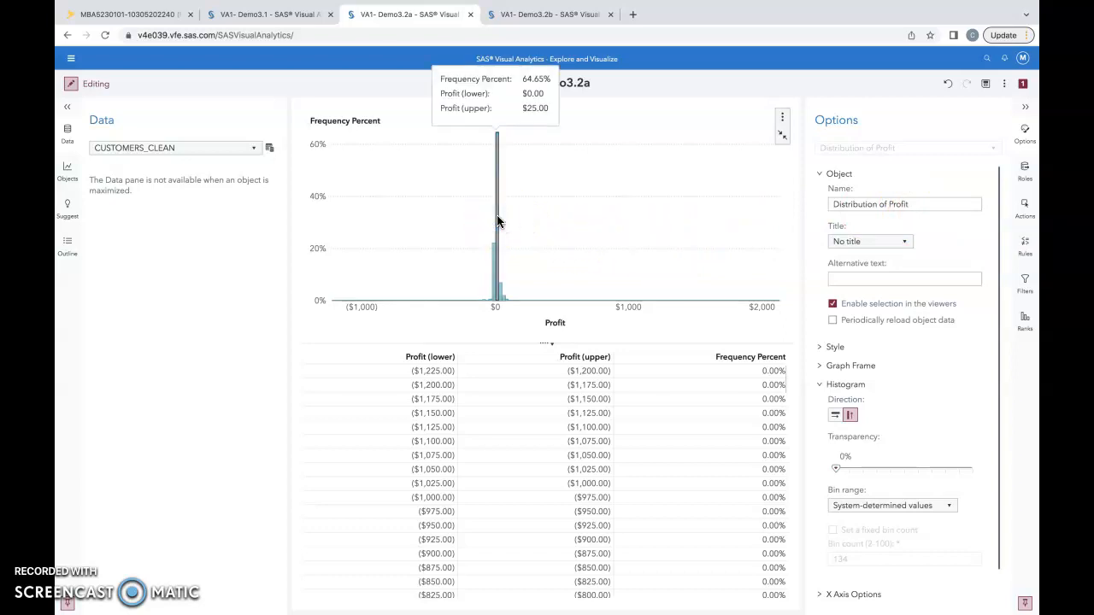
click(488, 347)
scroll(488, 411, down, 3)
scroll(488, 412, up, 3)
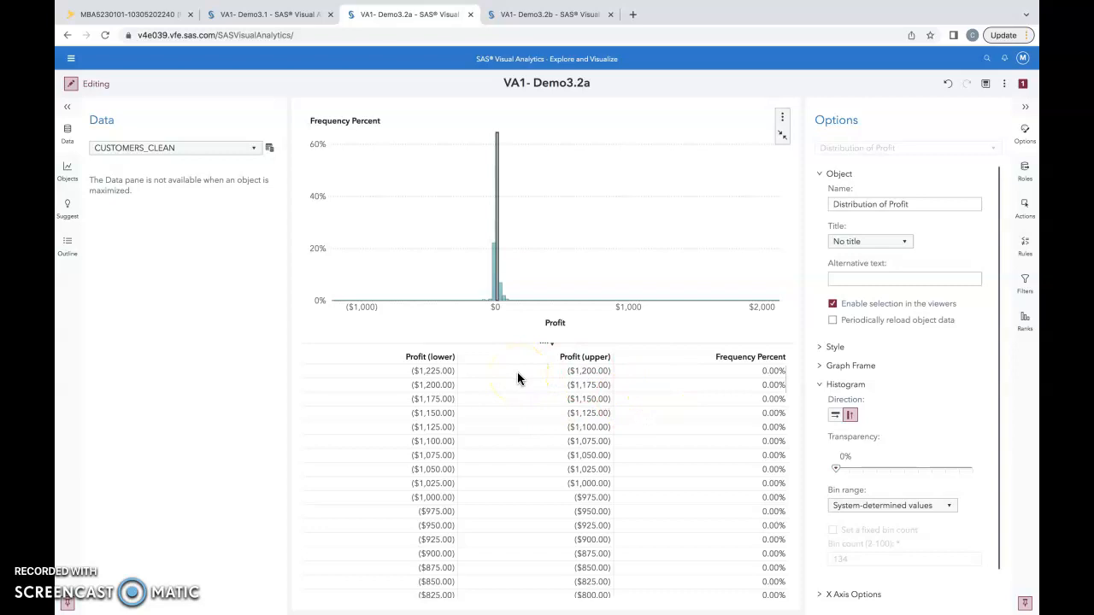
scroll(541, 392, down, 10)
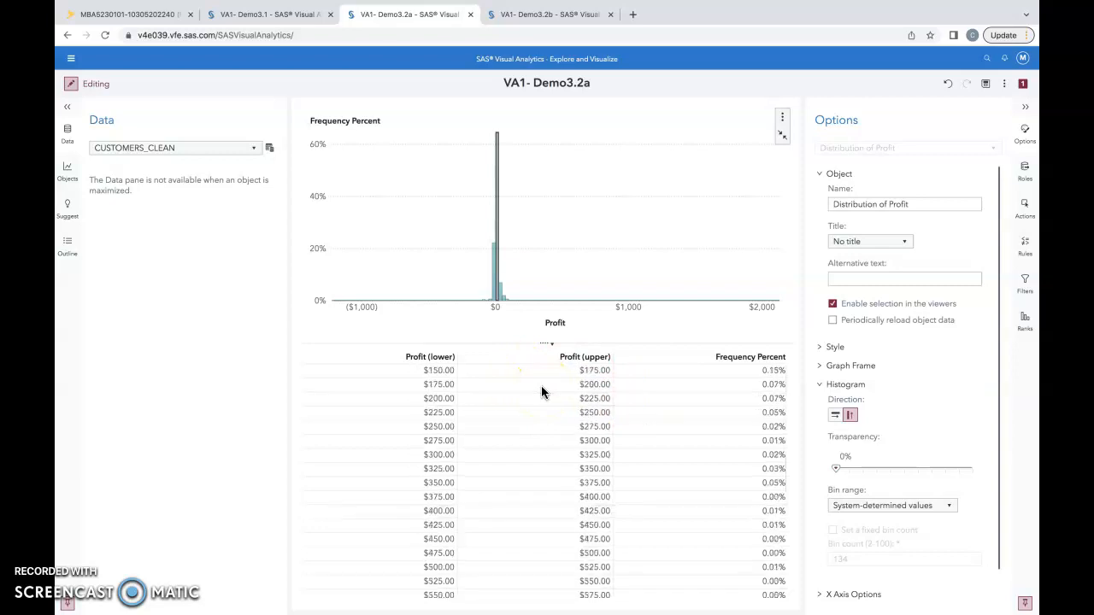
scroll(541, 392, down, 4)
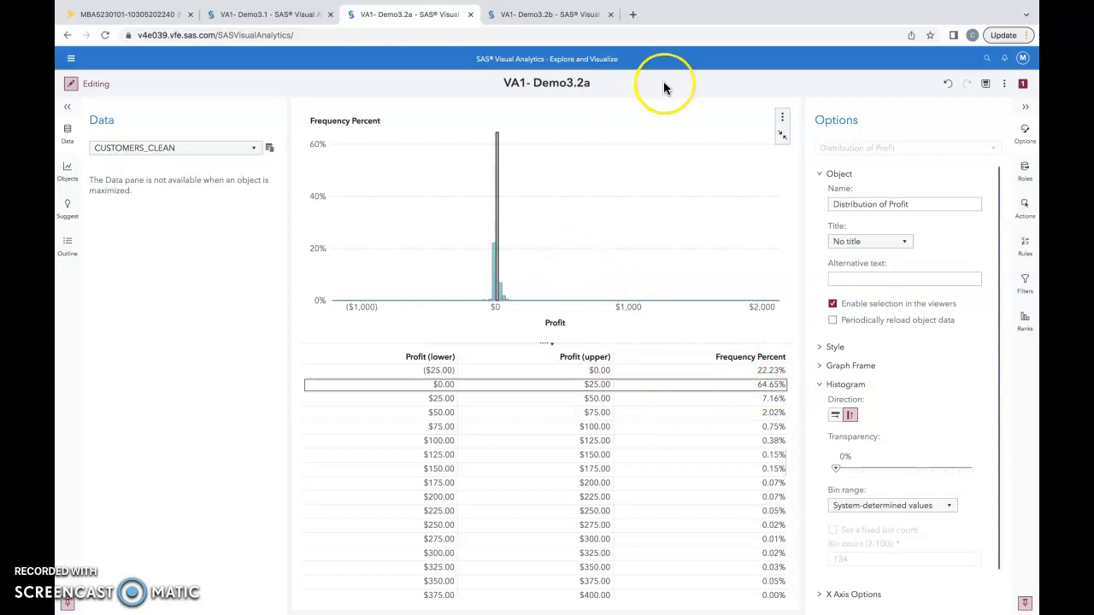
click(783, 136)
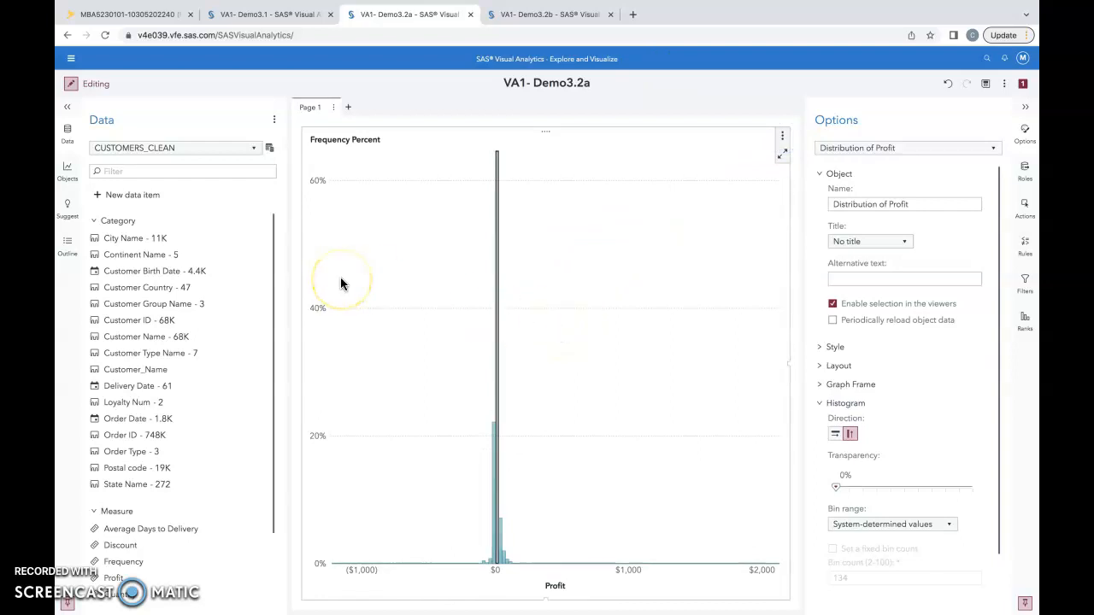
Add a crosstab to Page 1 below the Distribution of Profit histogram
click(68, 172)
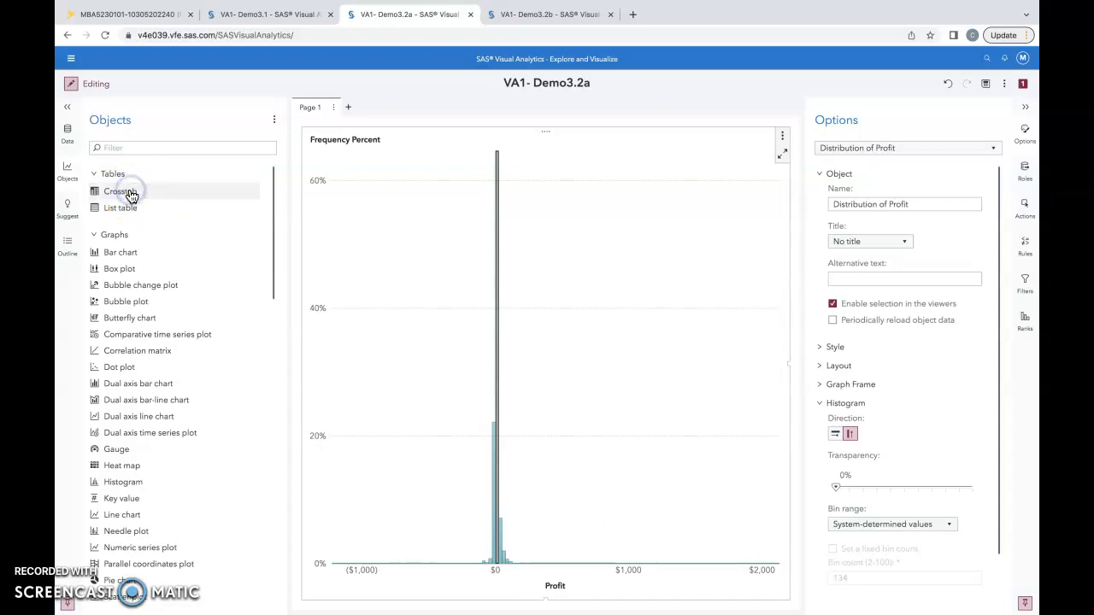
drag(154, 193, 393, 402)
drag(463, 534, 478, 561)
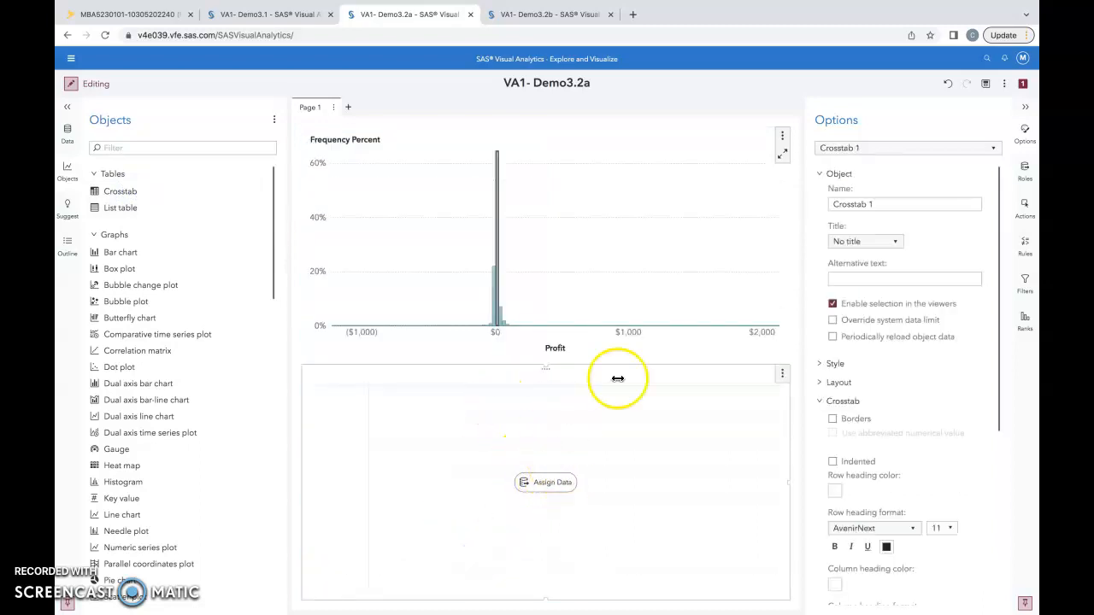
Assign Profit to the Measures role of the new crosstab
click(1026, 170)
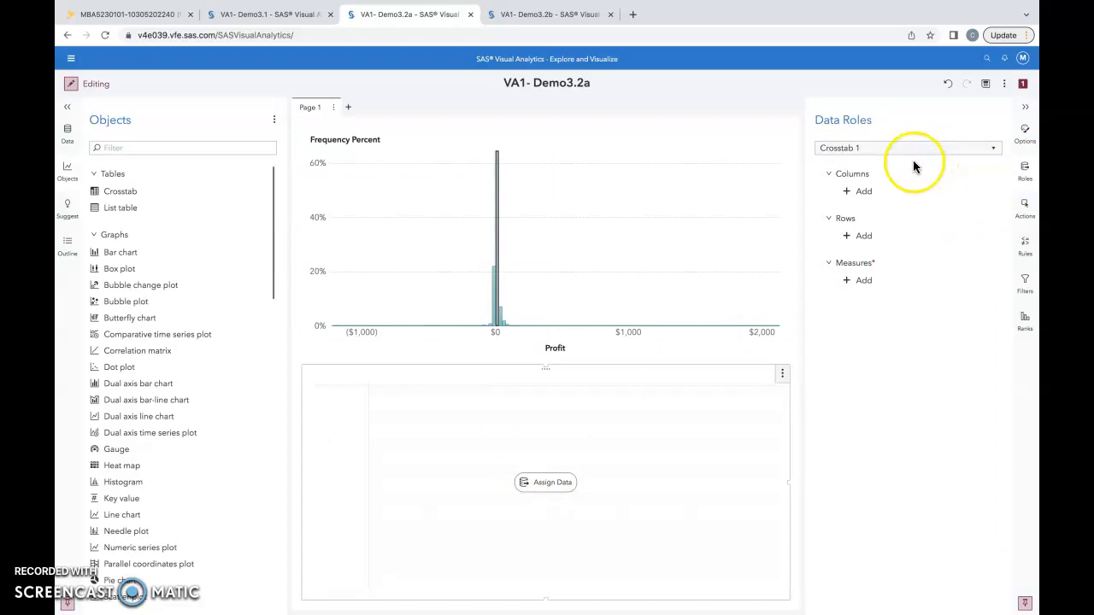
click(859, 281)
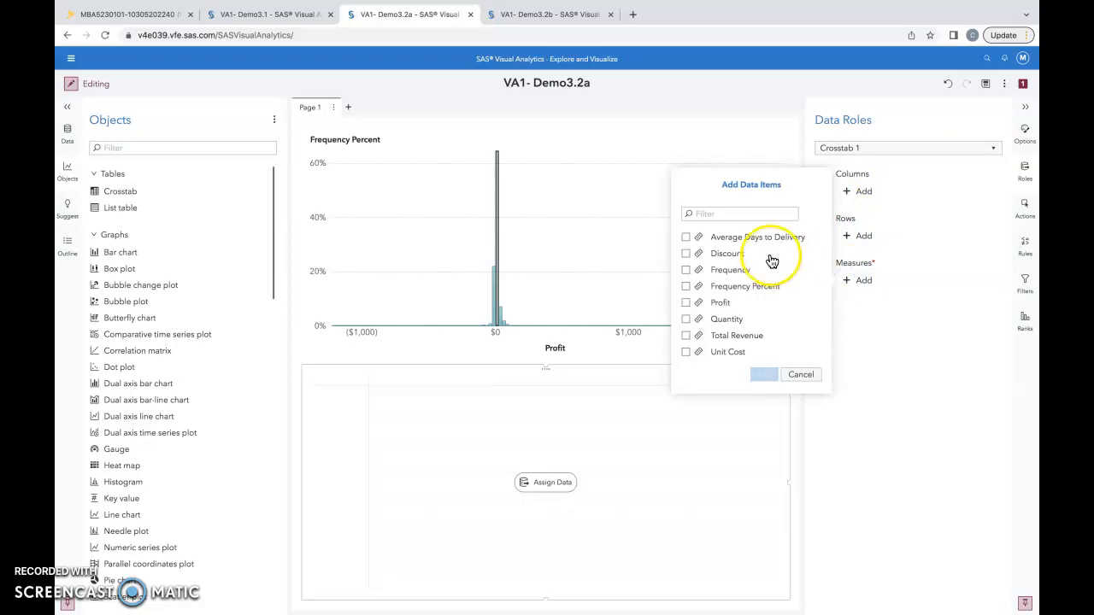
click(685, 303)
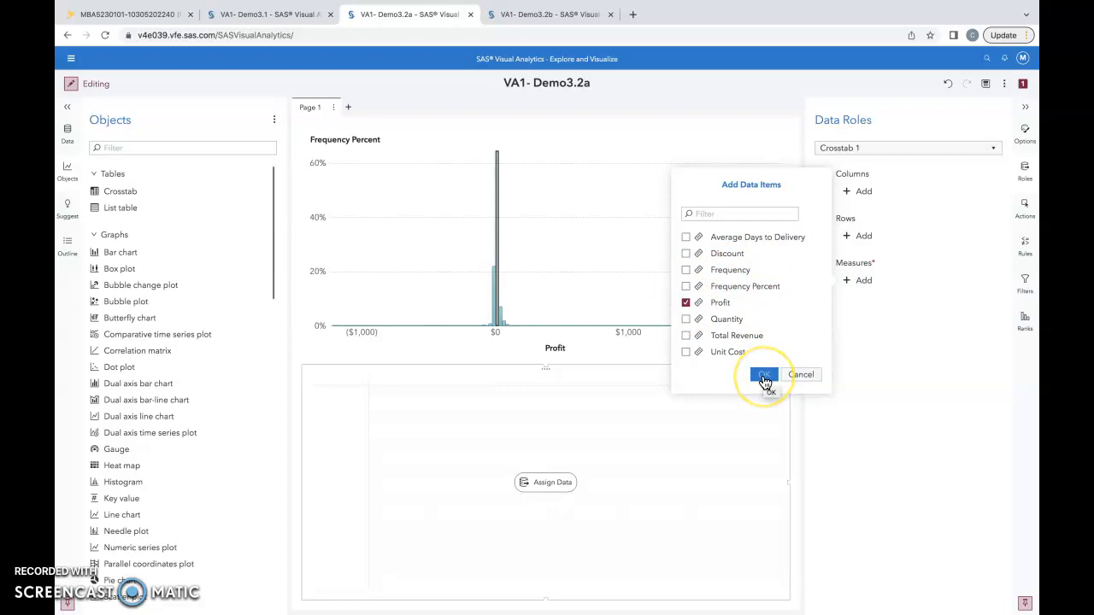
click(765, 378)
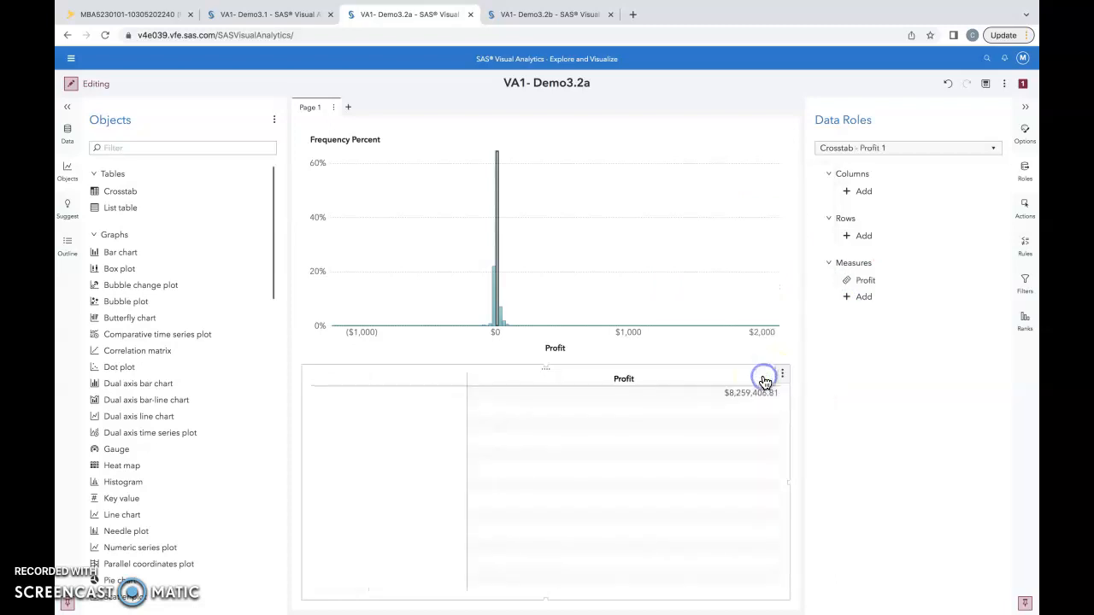
Add Order Type to the crosstab's rows and Continent Name to its columns
click(859, 236)
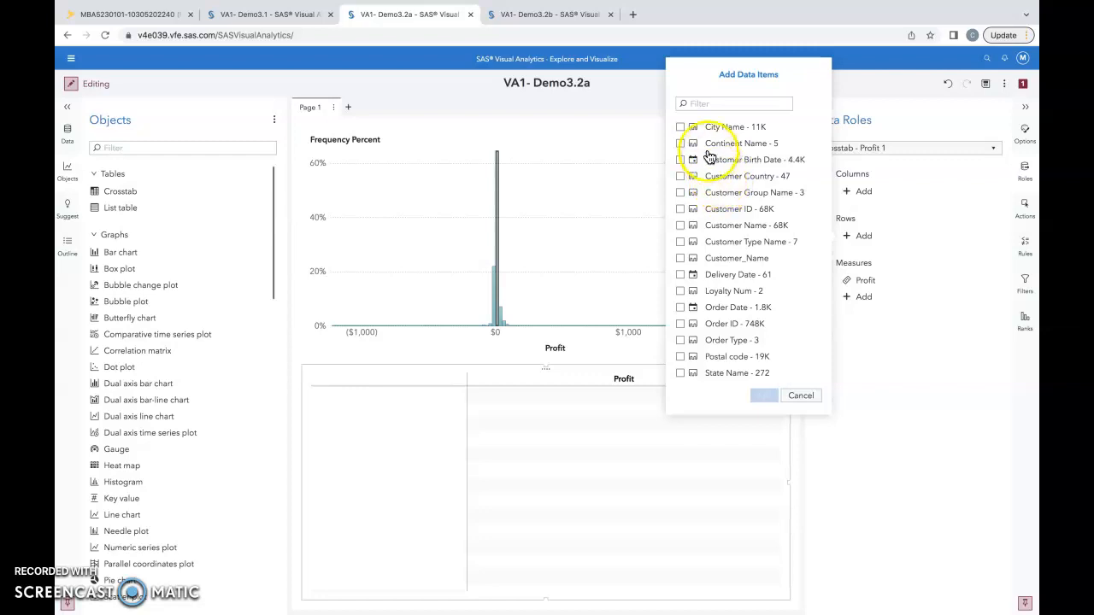
click(680, 341)
click(765, 396)
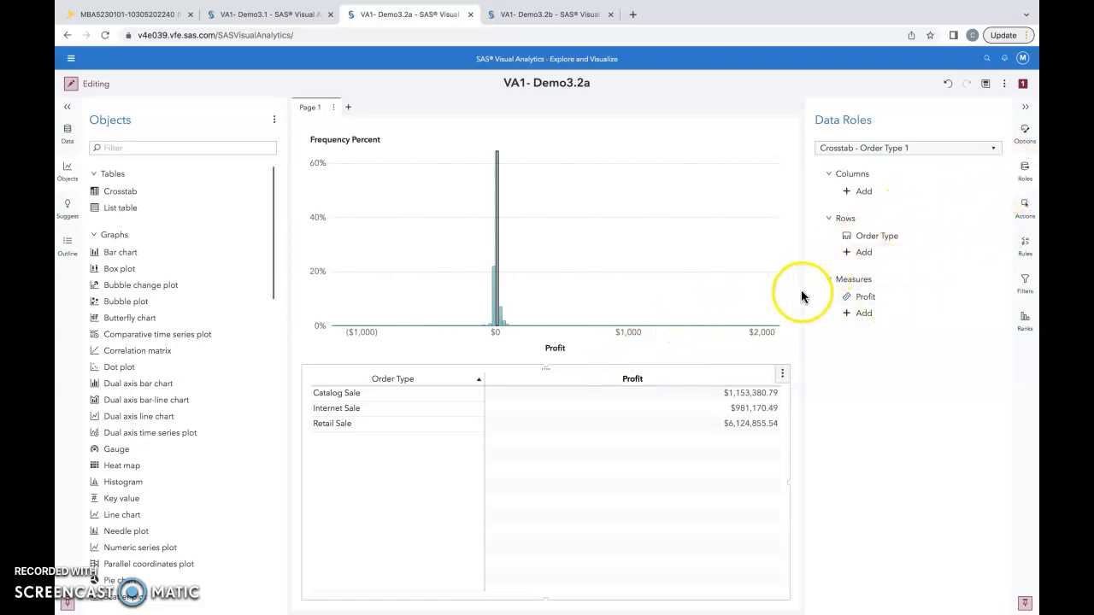
click(858, 191)
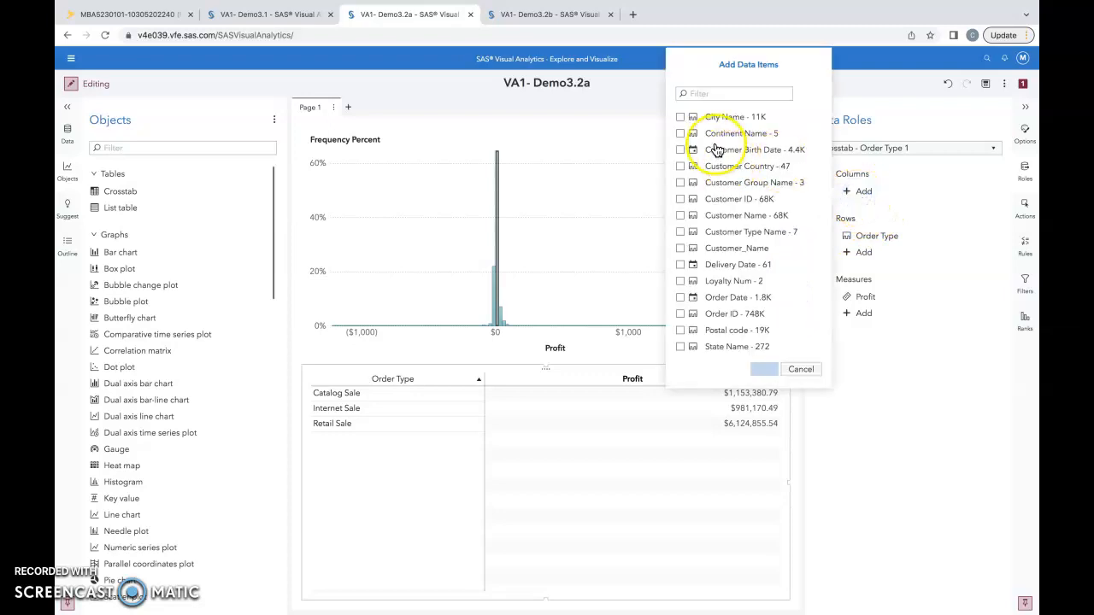
click(679, 132)
click(765, 374)
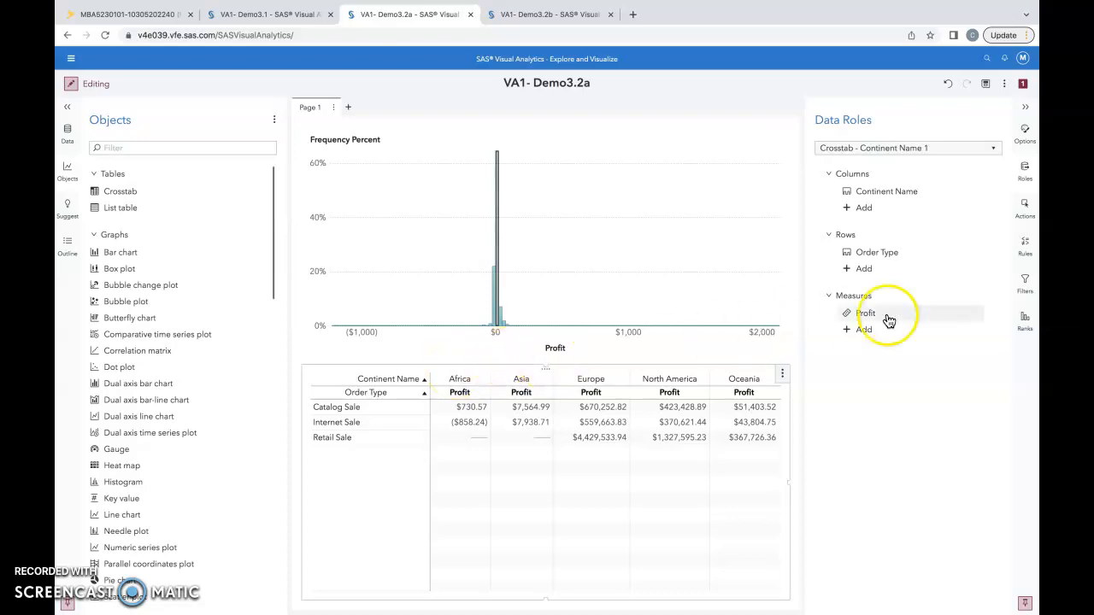
Turn on totals for the crosstab and set them to Columns only
click(1025, 134)
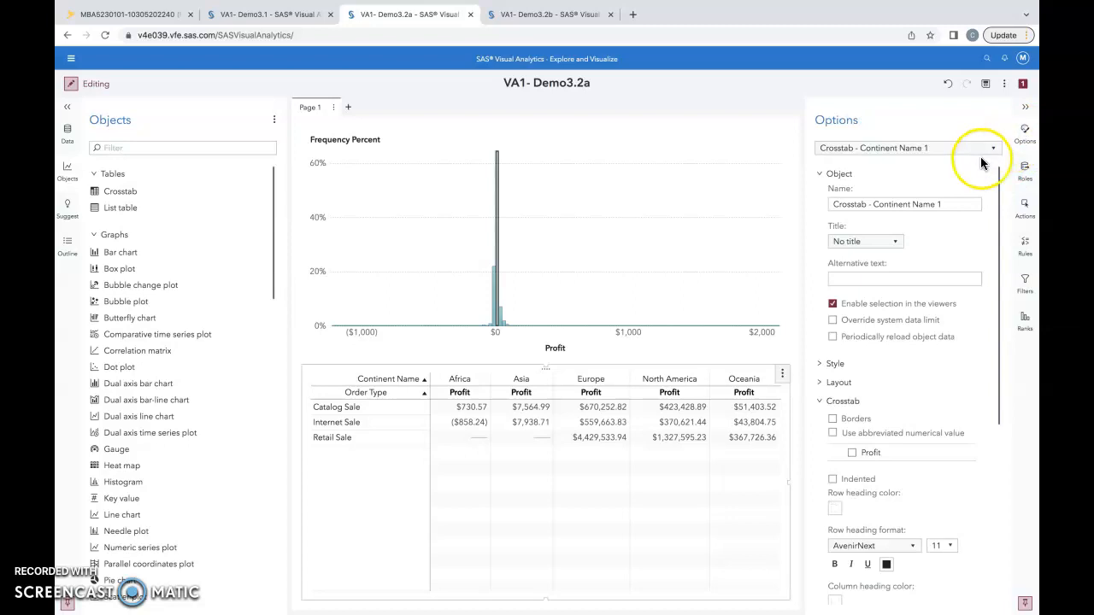
click(833, 178)
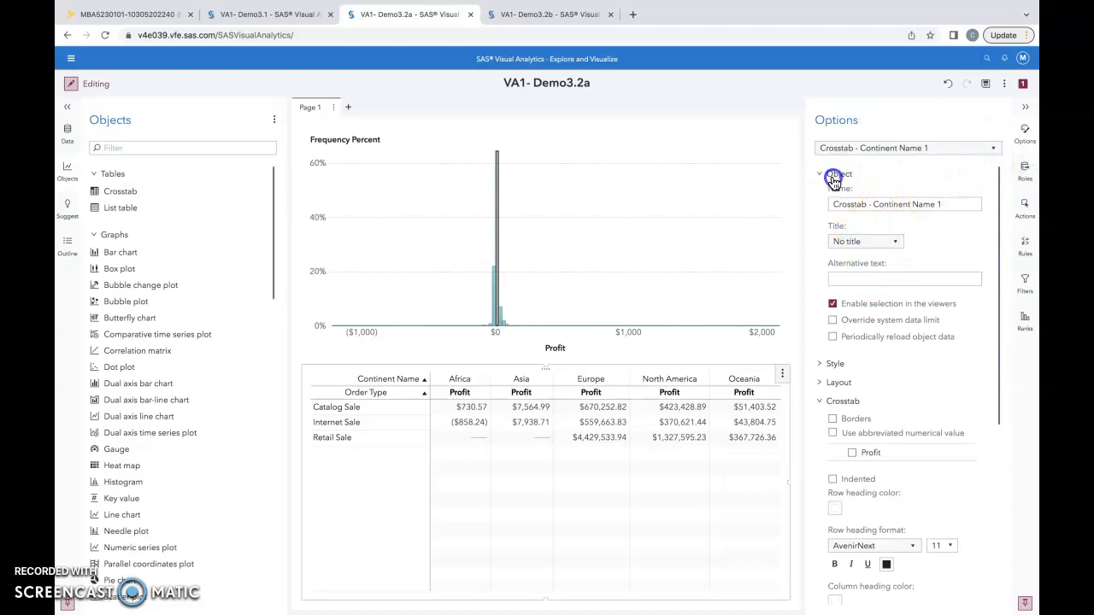
scroll(863, 312, down, 3)
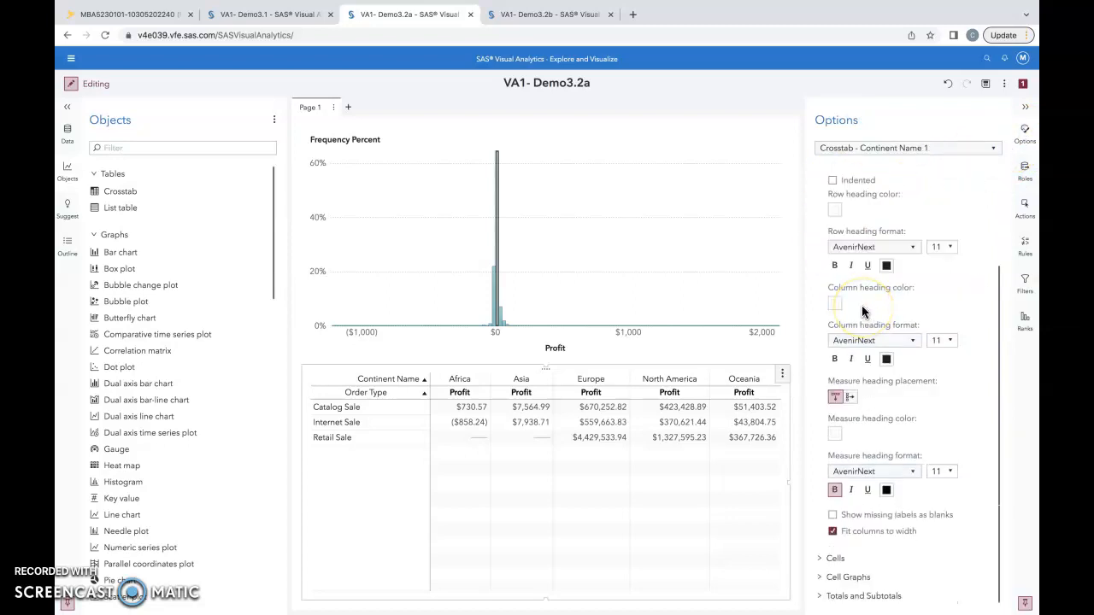
click(846, 596)
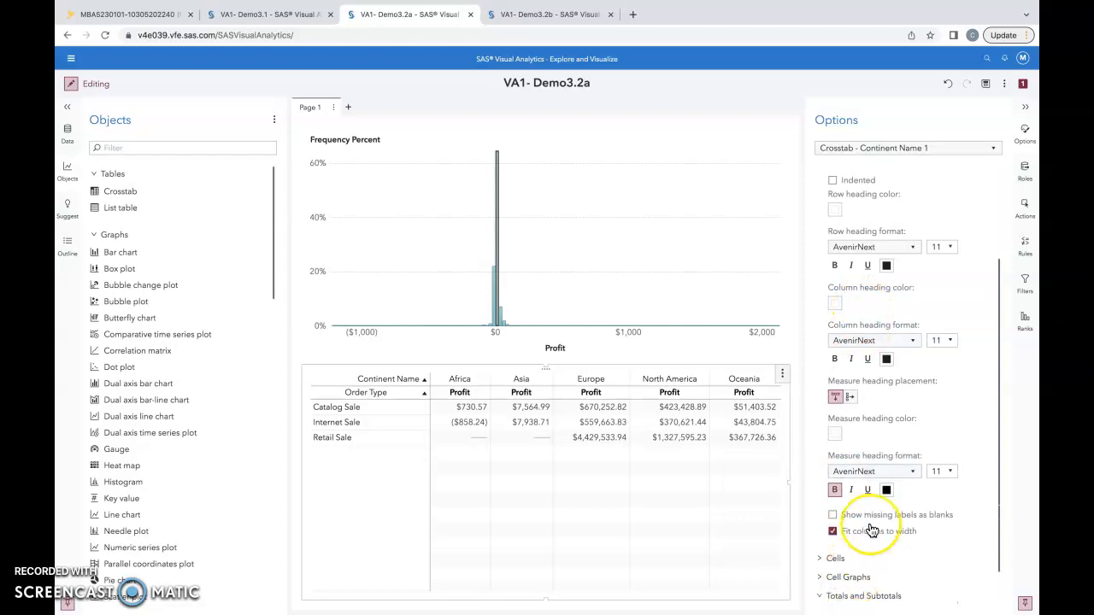
scroll(872, 531, down, 1)
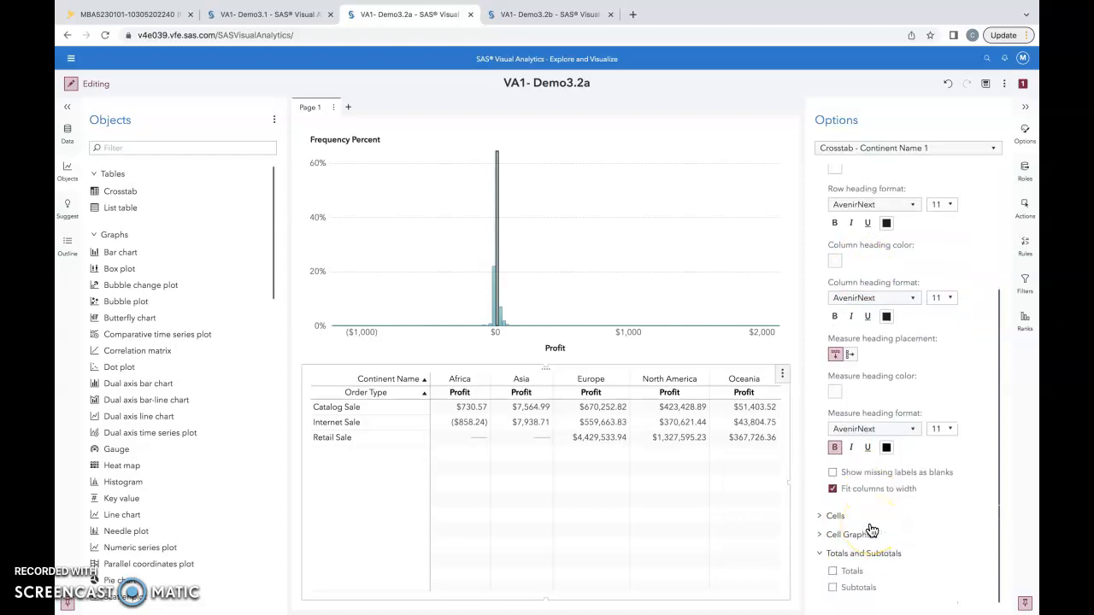
click(834, 571)
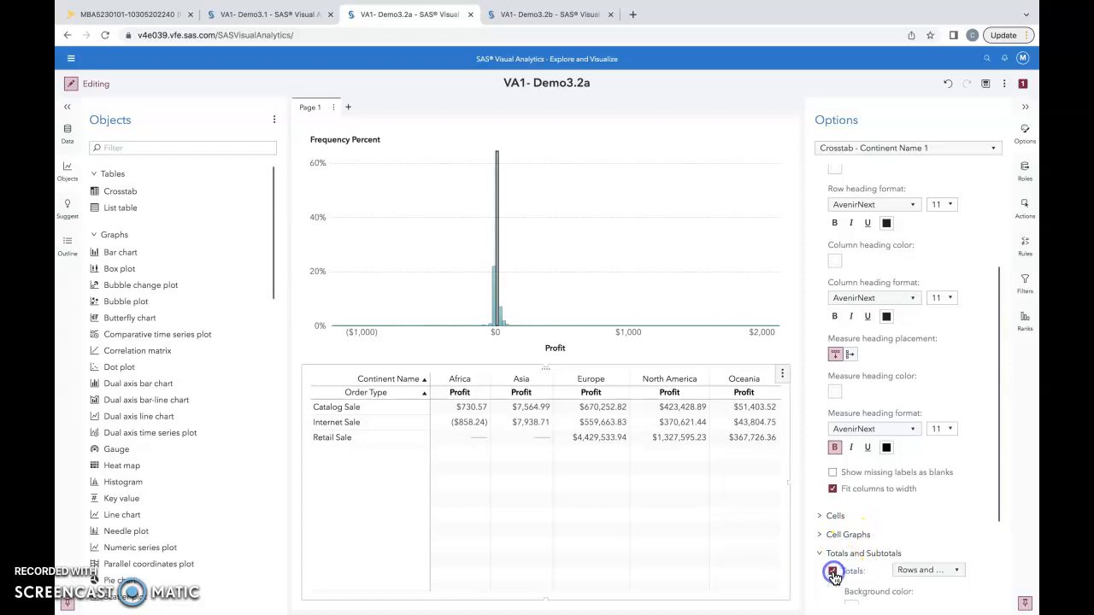
scroll(886, 522, down, 3)
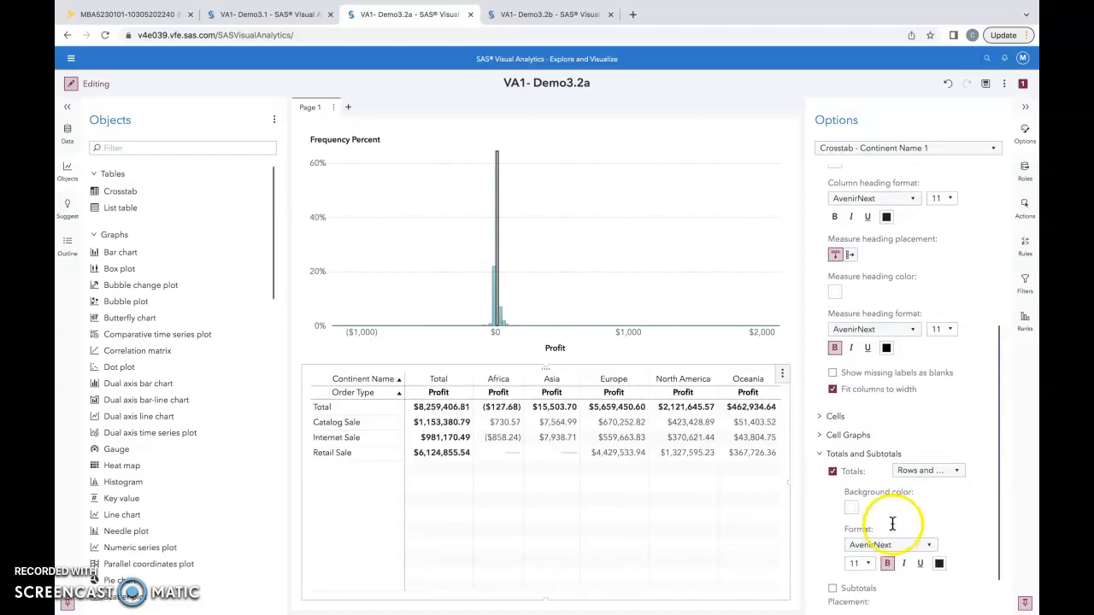
click(954, 472)
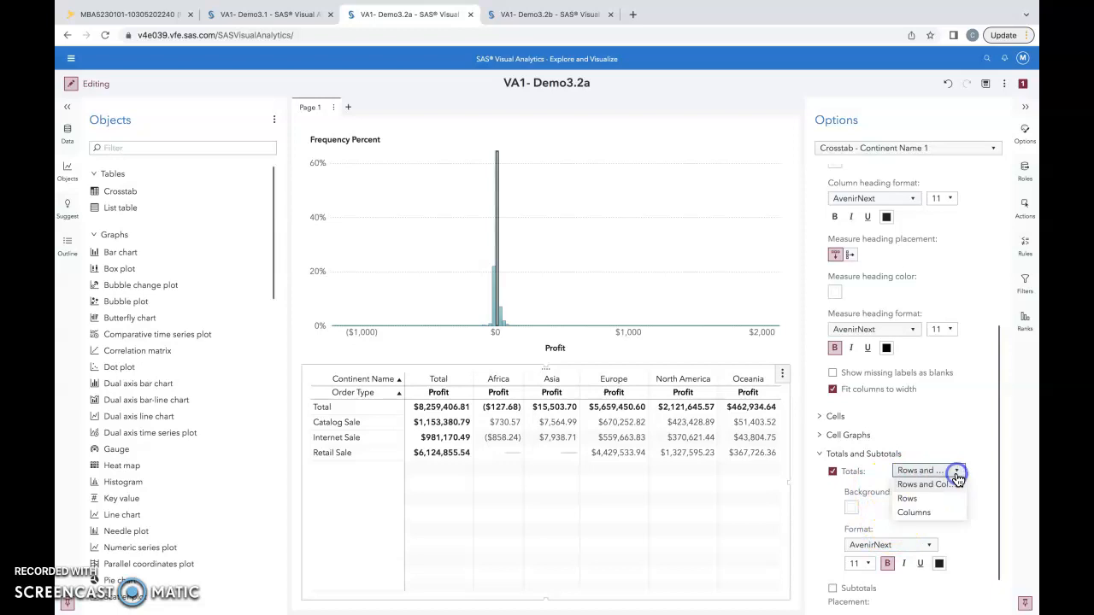
click(923, 514)
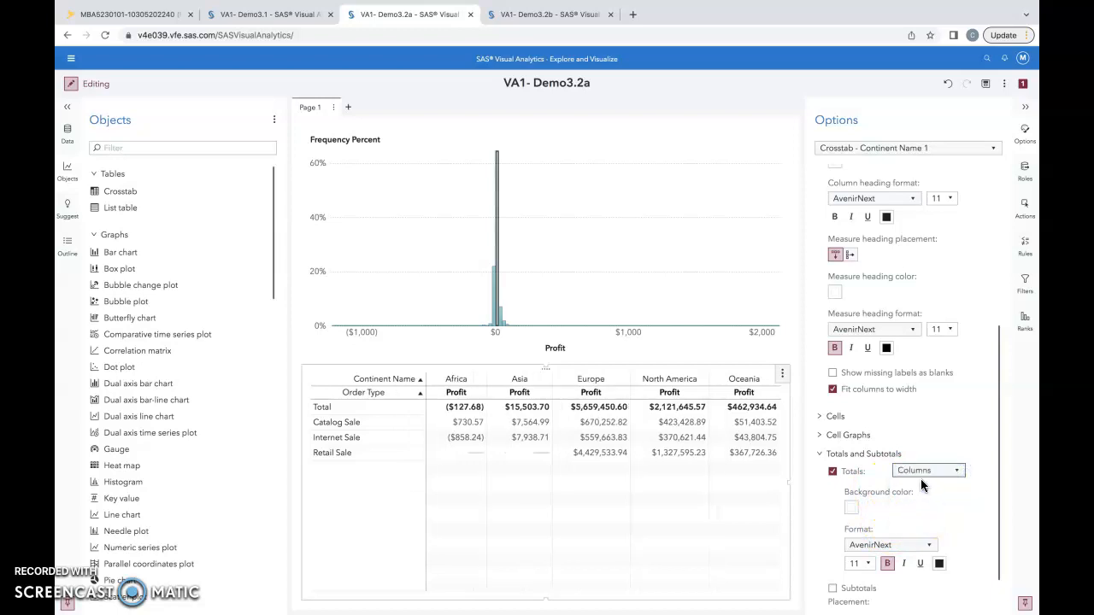
click(914, 459)
Give the crosstab's totals a light blue background color
click(852, 511)
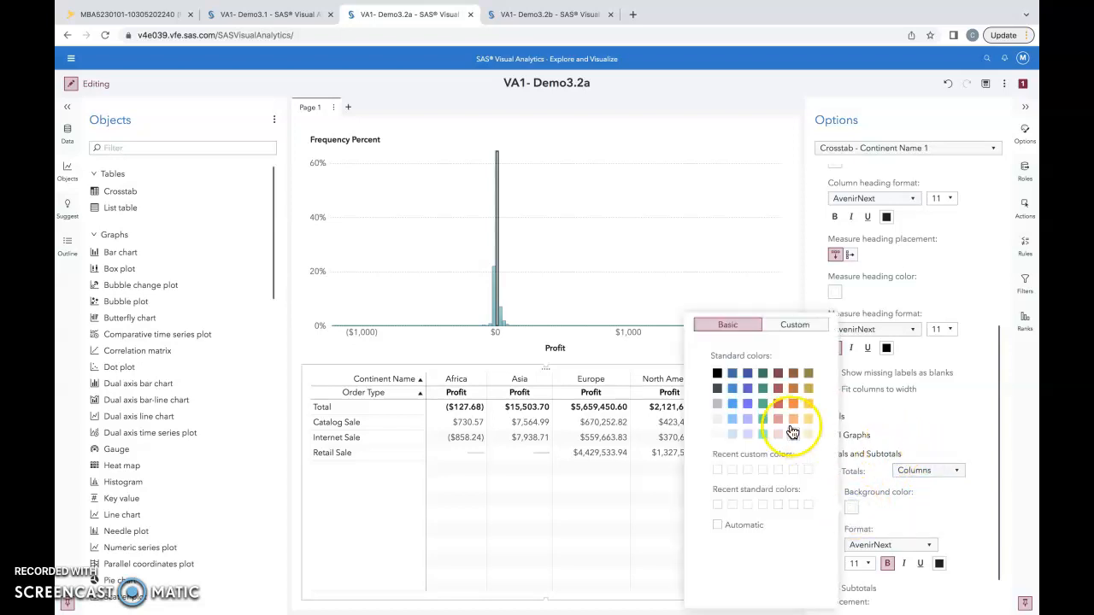
click(734, 436)
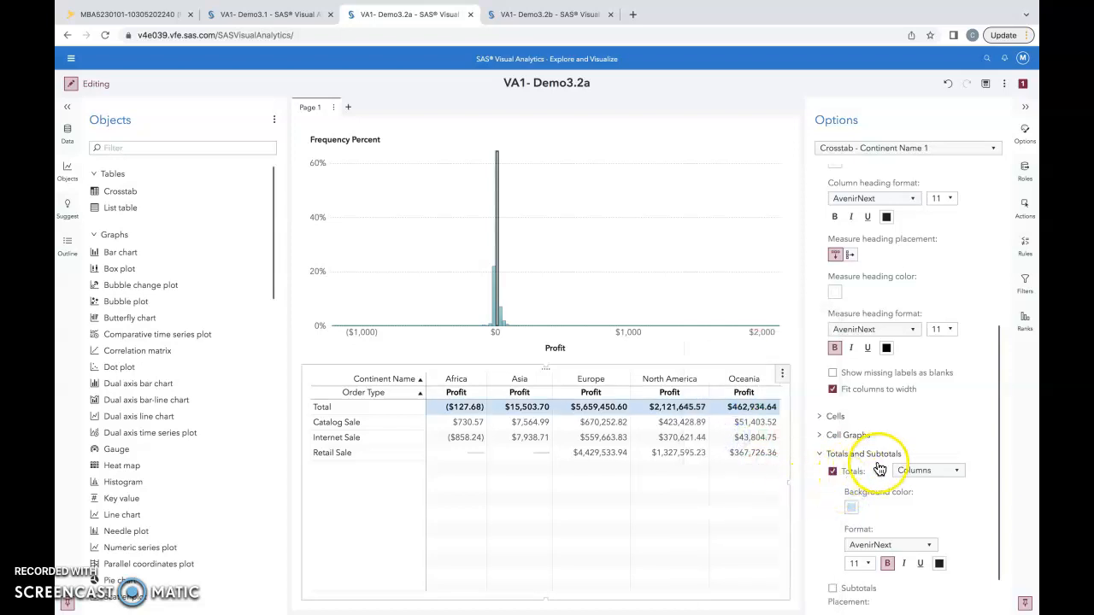
scroll(898, 527, down, 1)
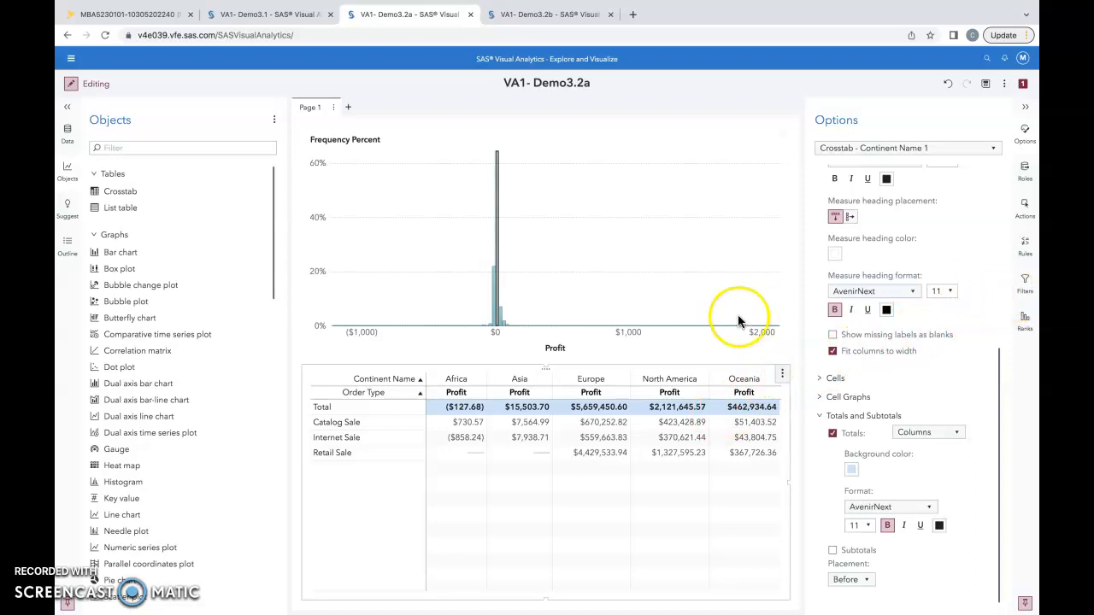
Change the crosstab to a bar chart and move Order Type from the lattice columns role to the Group role
right_click(564, 434)
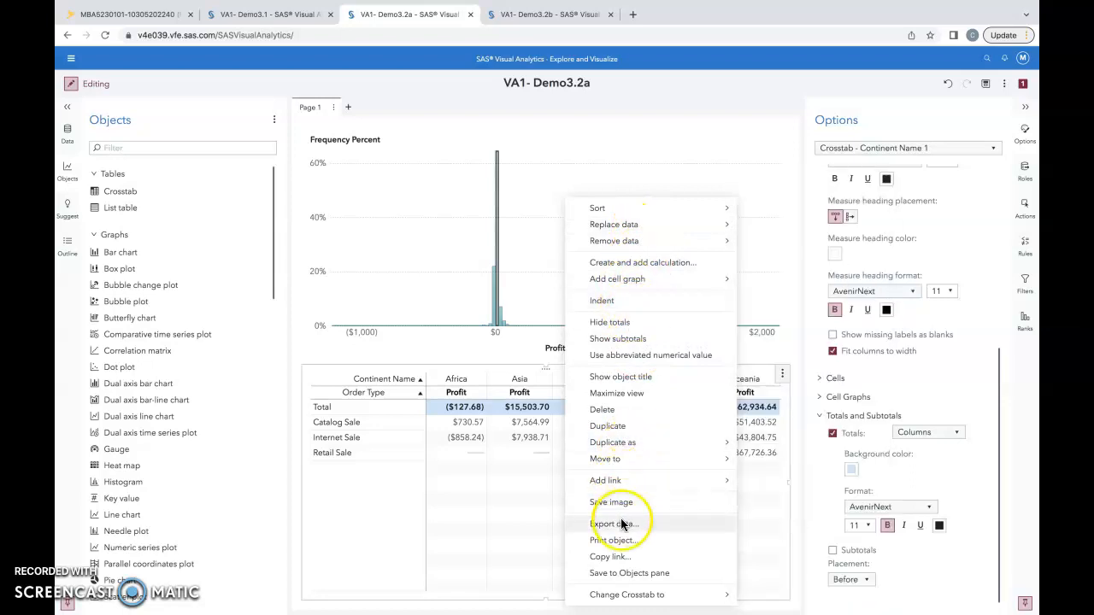
mouse_move(643, 594)
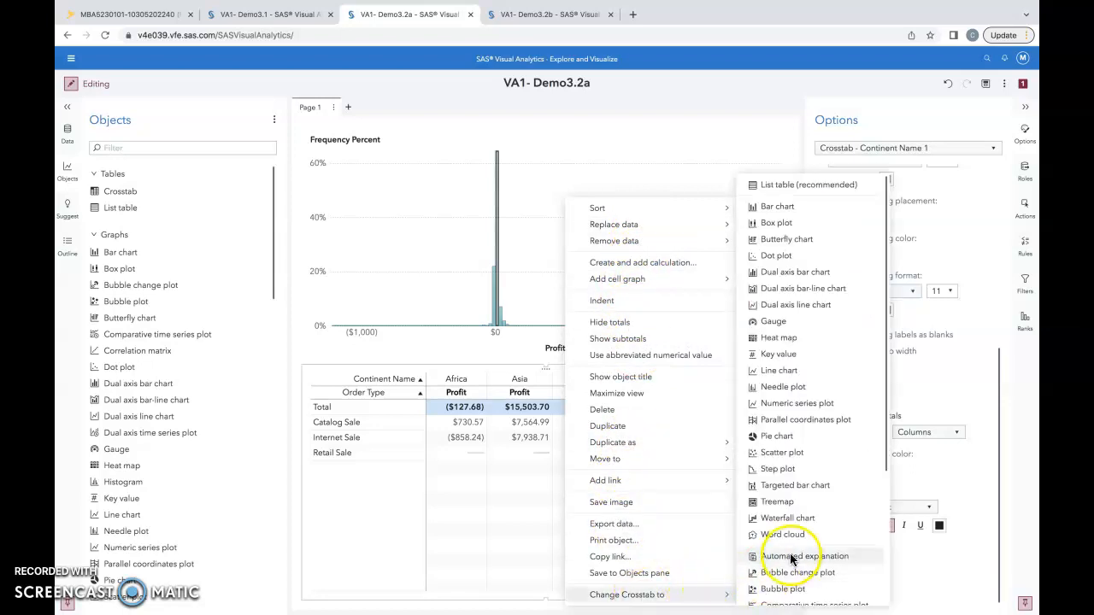
click(792, 206)
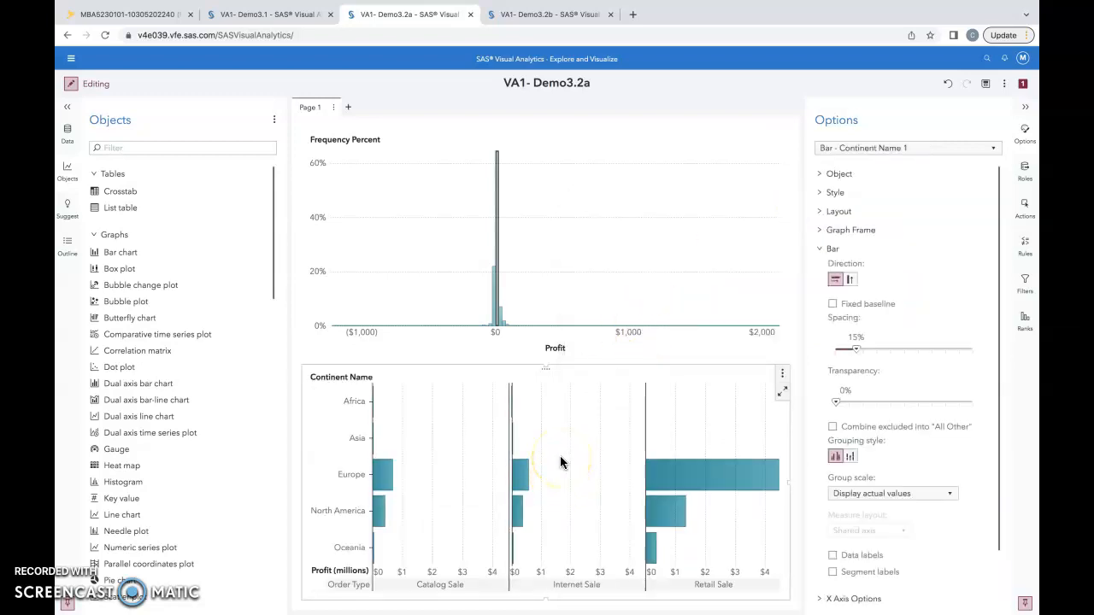
click(1026, 174)
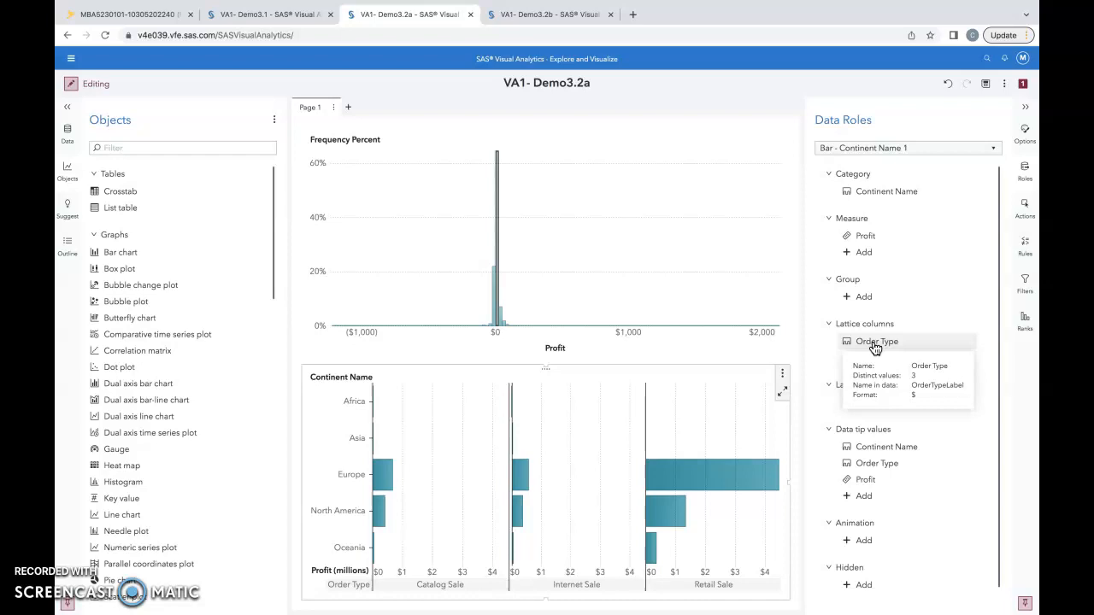
drag(874, 346, 866, 290)
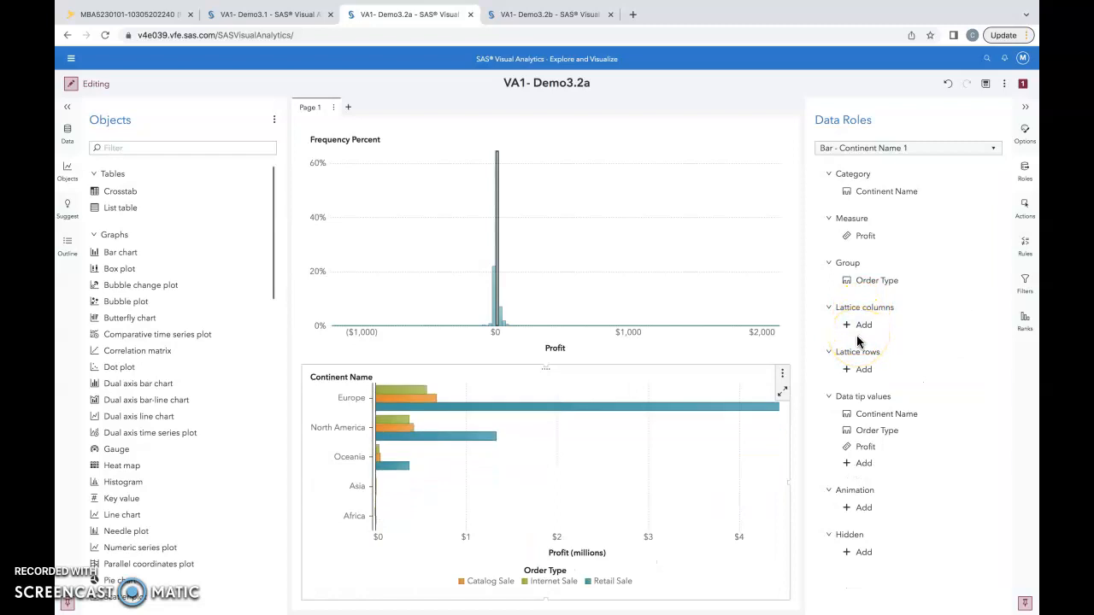
Rename the bar chart object as Profit by continent and Order Type
click(1025, 131)
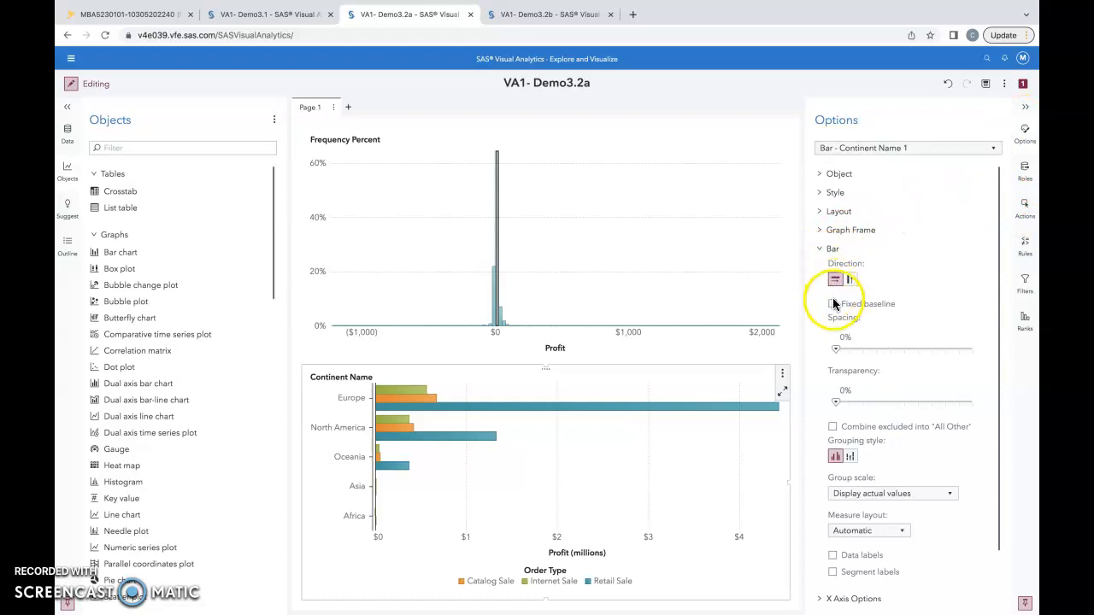
click(821, 174)
click(865, 205)
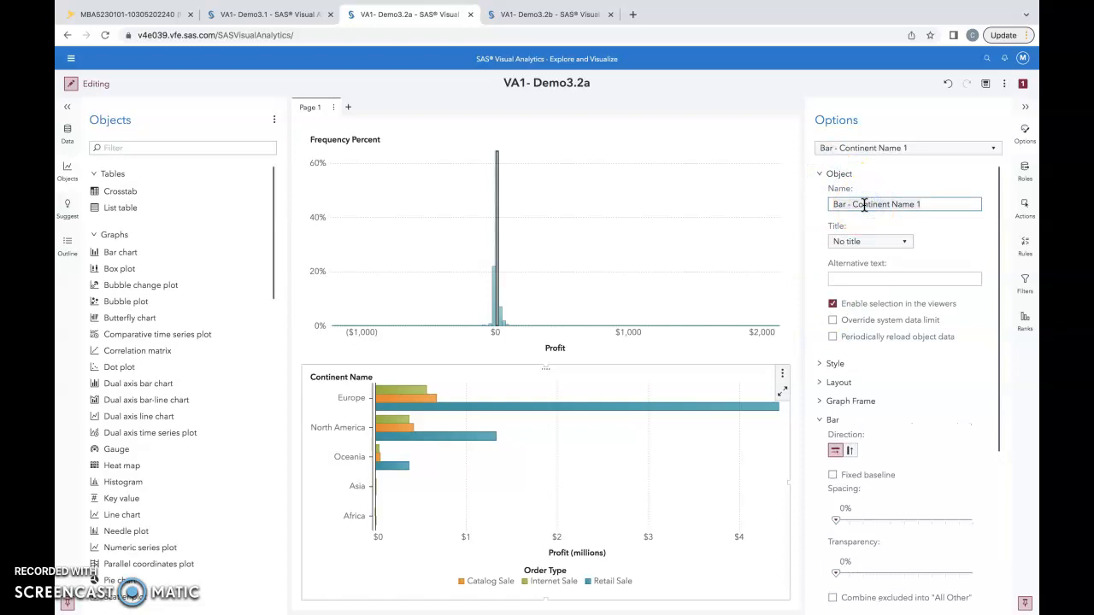
key(ctrl+a)
text(P)
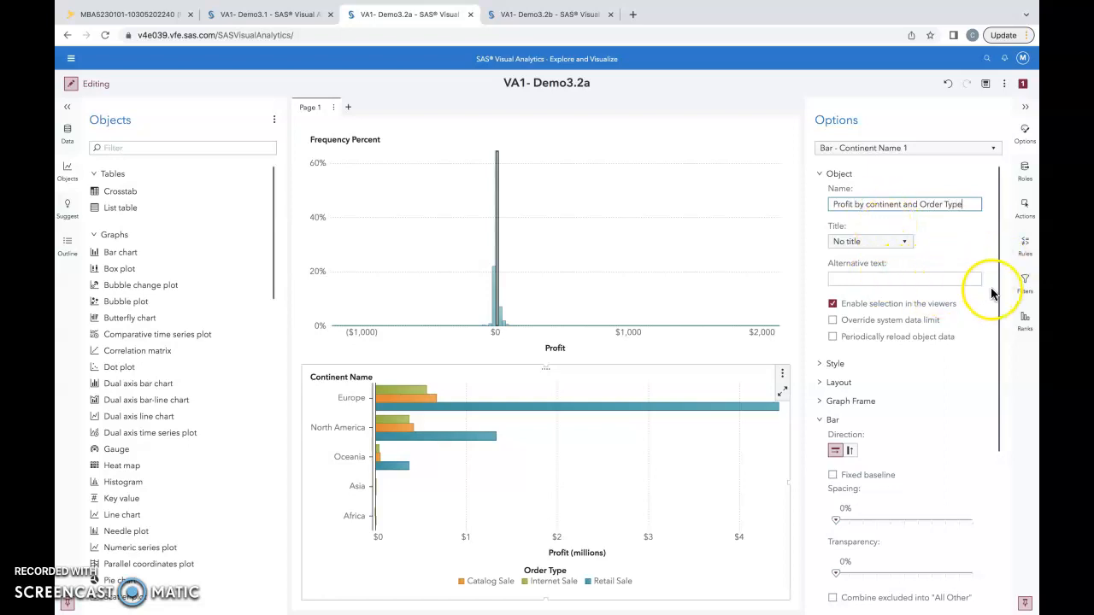
click(959, 207)
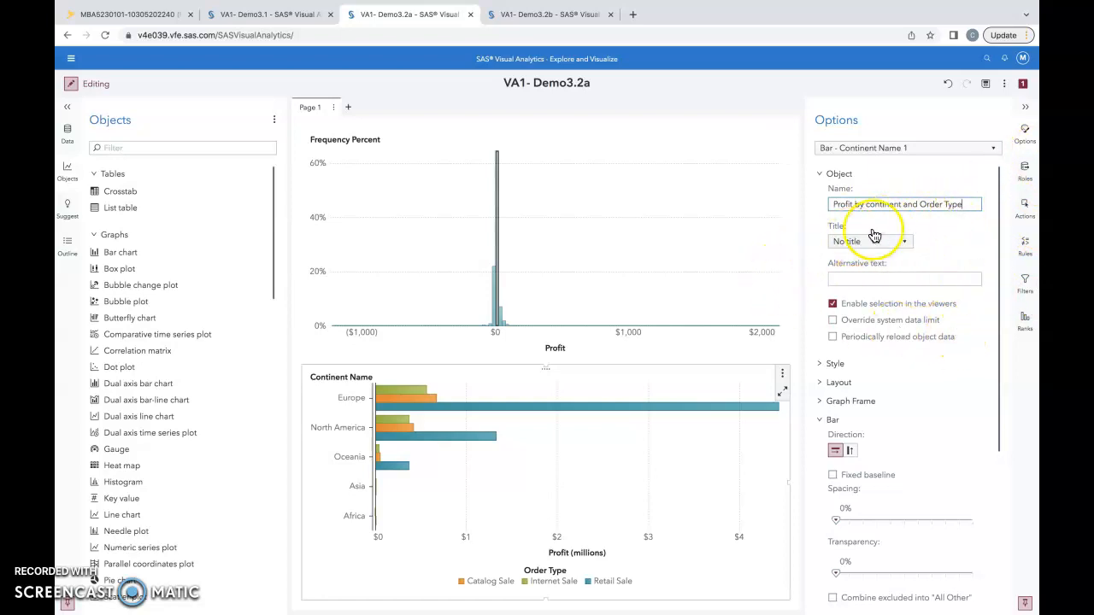
click(819, 174)
Set the bar chart's grouping style to stacked and turn on its data labels
scroll(884, 279, down, 2)
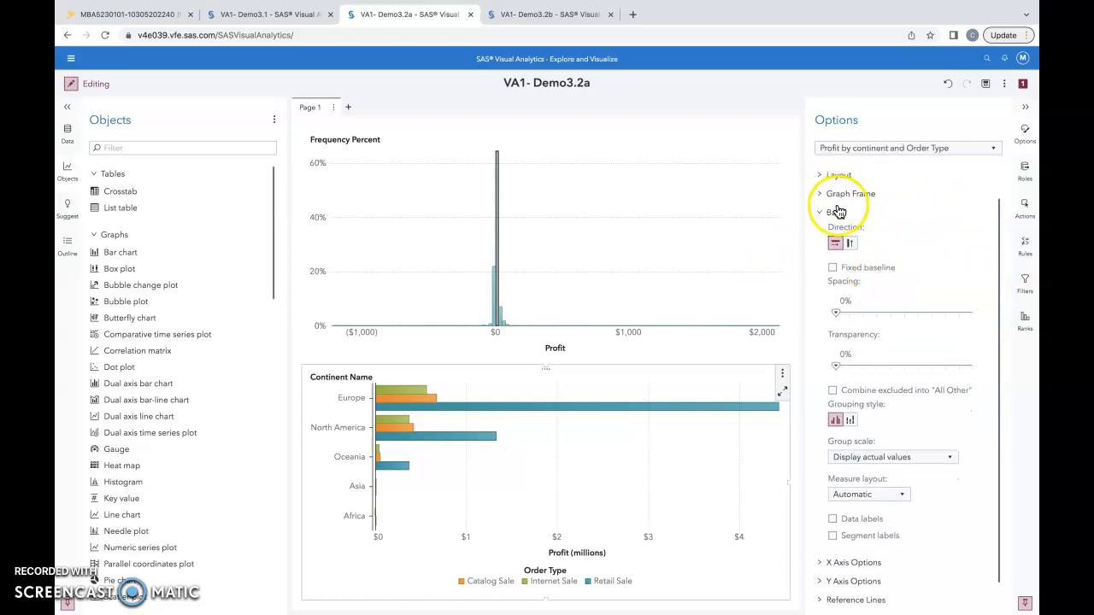
scroll(842, 223, down, 1)
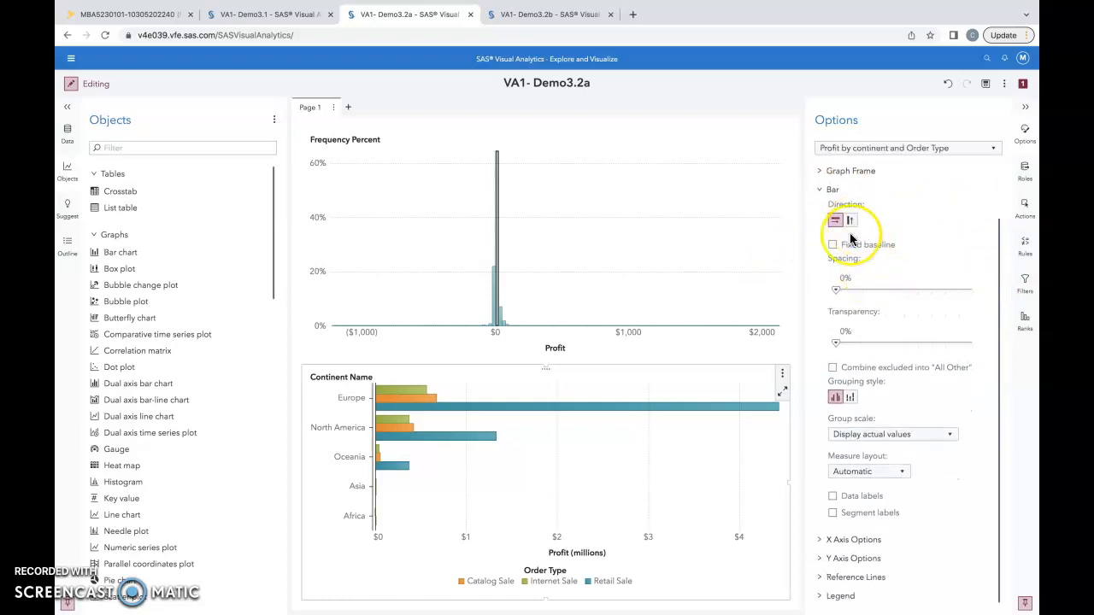
click(852, 400)
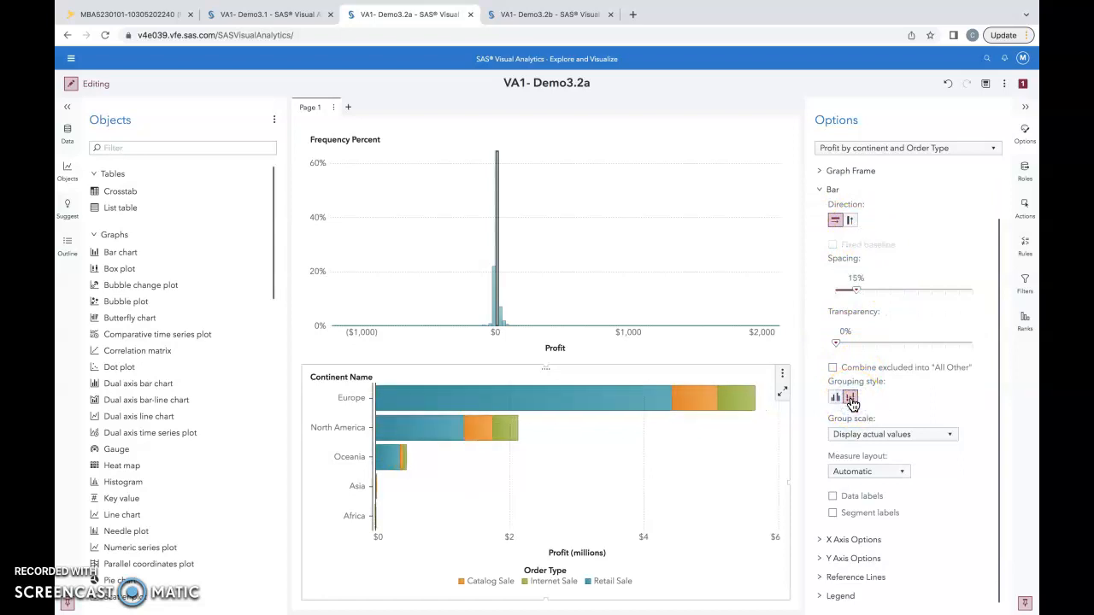
click(874, 395)
click(832, 496)
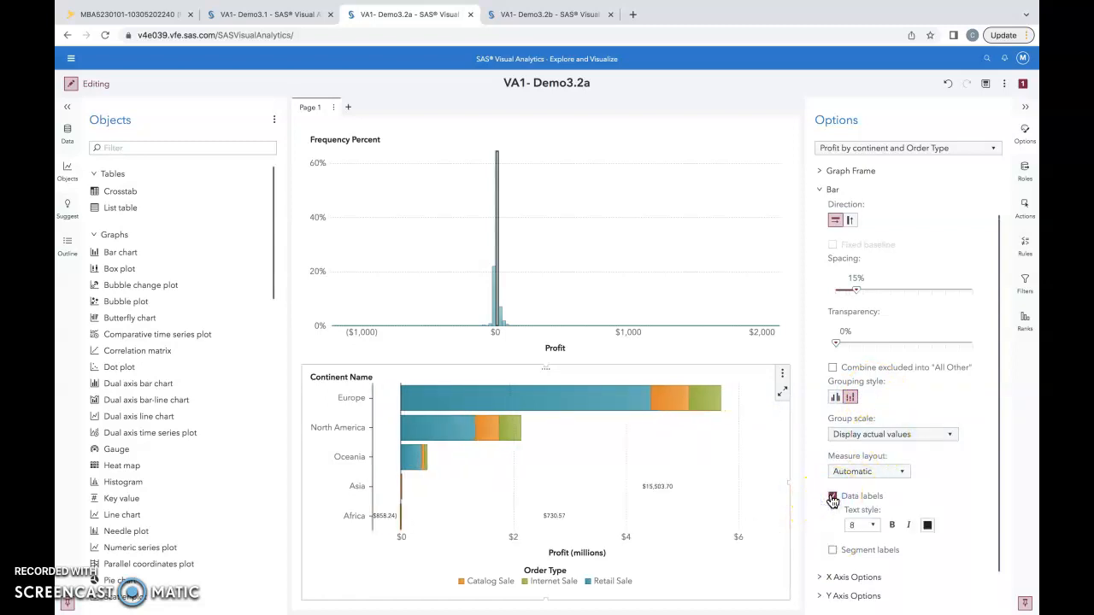
Set the bar chart's data label text size to 9 and display the report outline
click(874, 533)
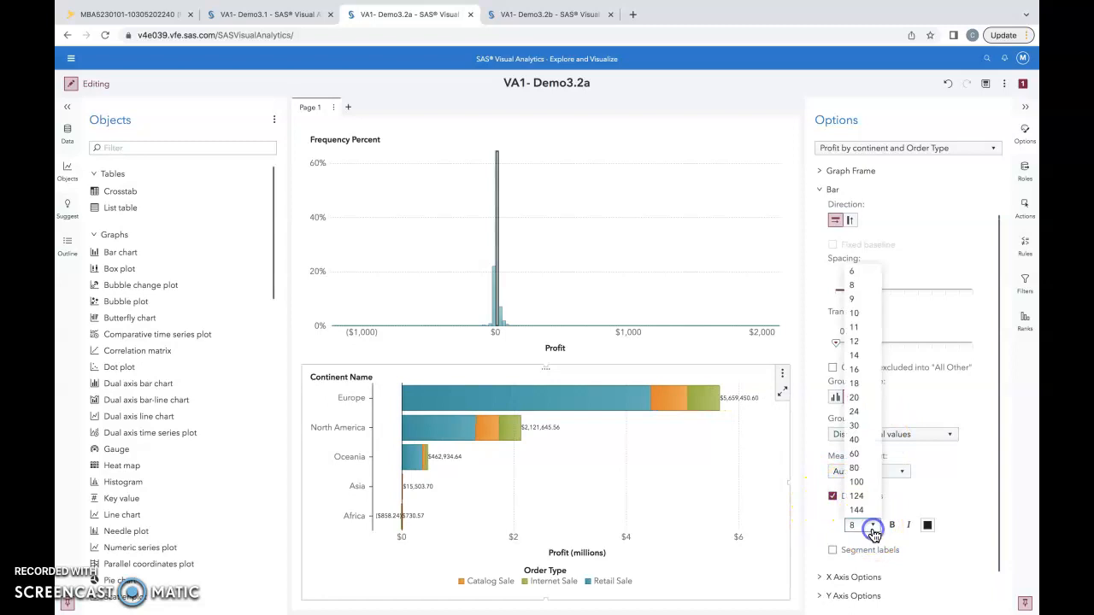
click(853, 299)
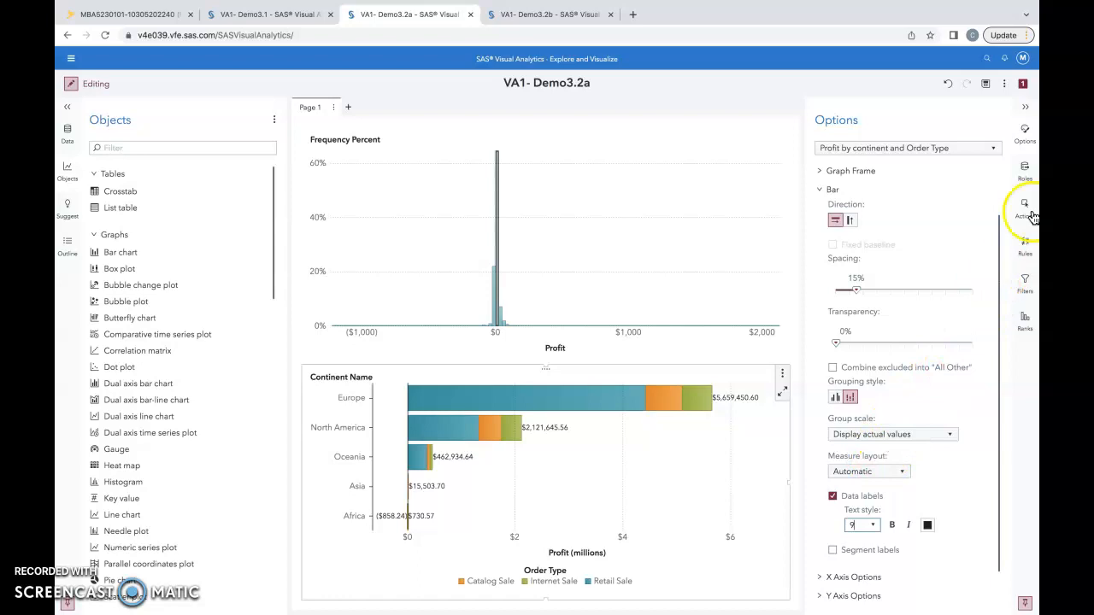
click(66, 244)
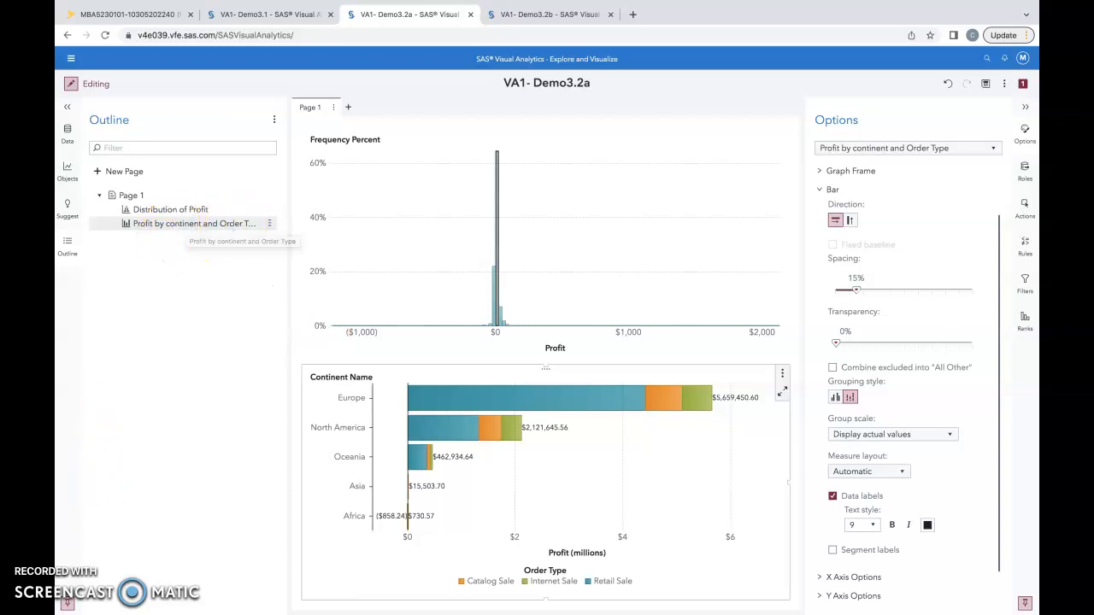
Switch to the VA1- Demo3.2b report and add a box plot on Page 2 to the left of the existing continent box plot
key(ctrl+Tab)
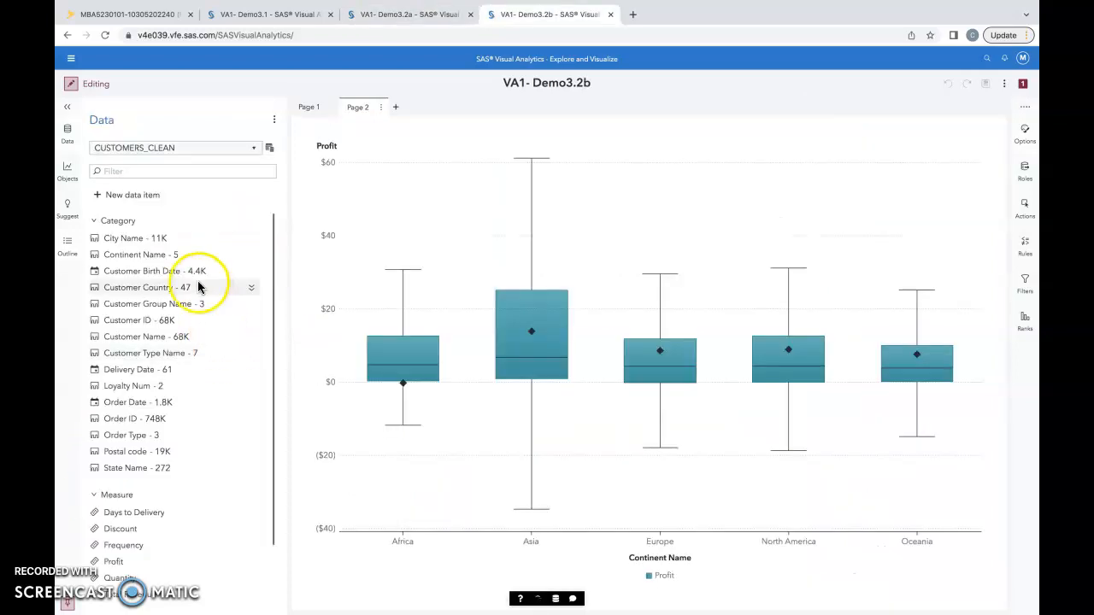
click(68, 175)
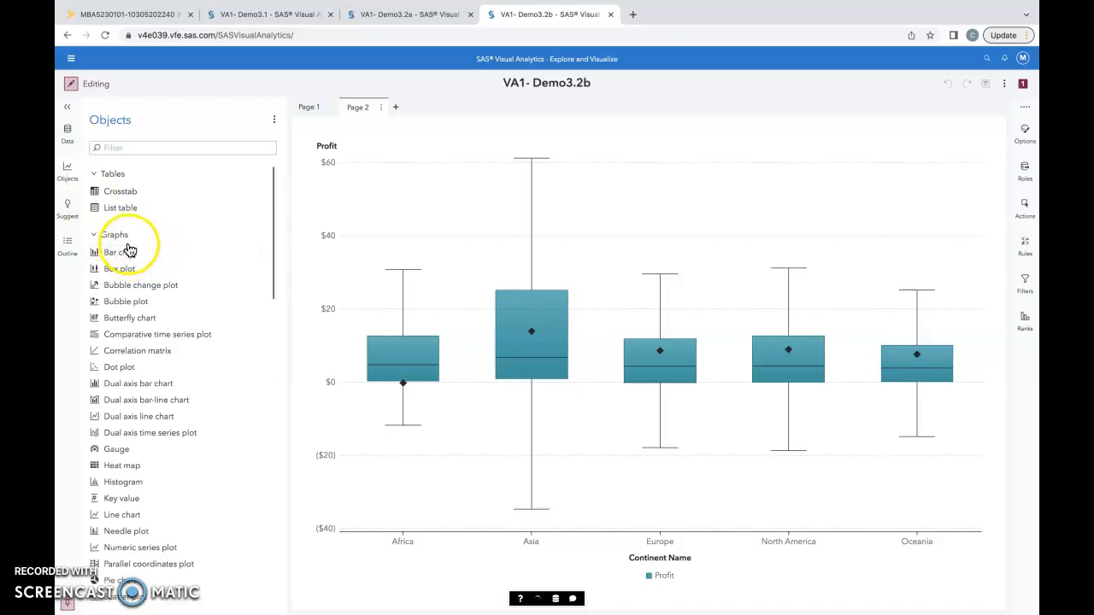
drag(137, 269, 410, 325)
click(472, 365)
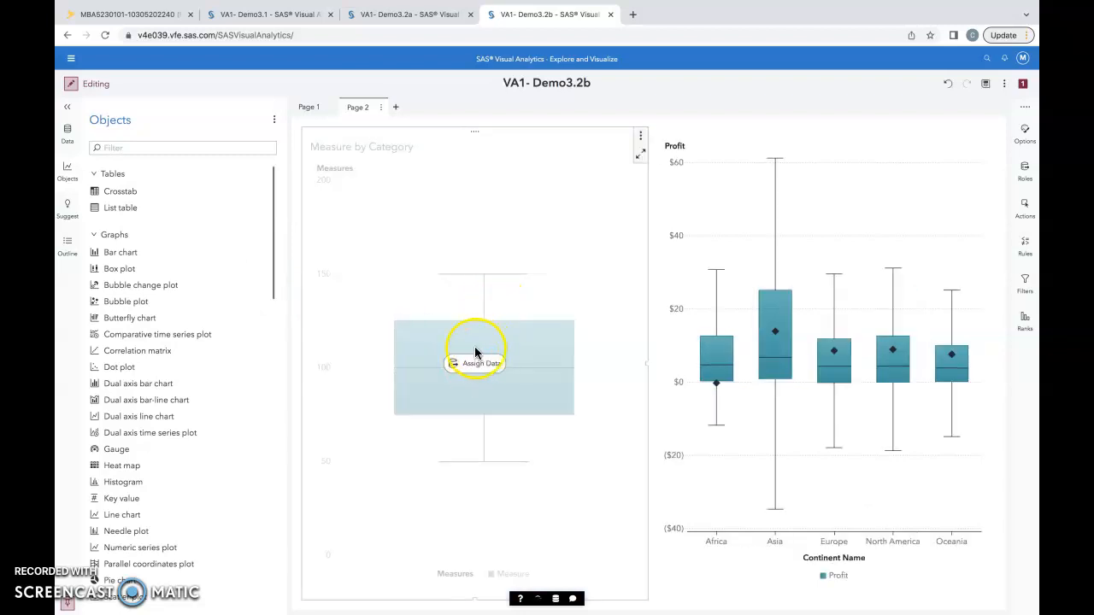
Assign Order Type as the new box plot's category and Profit as its measure
click(1030, 173)
click(1030, 173)
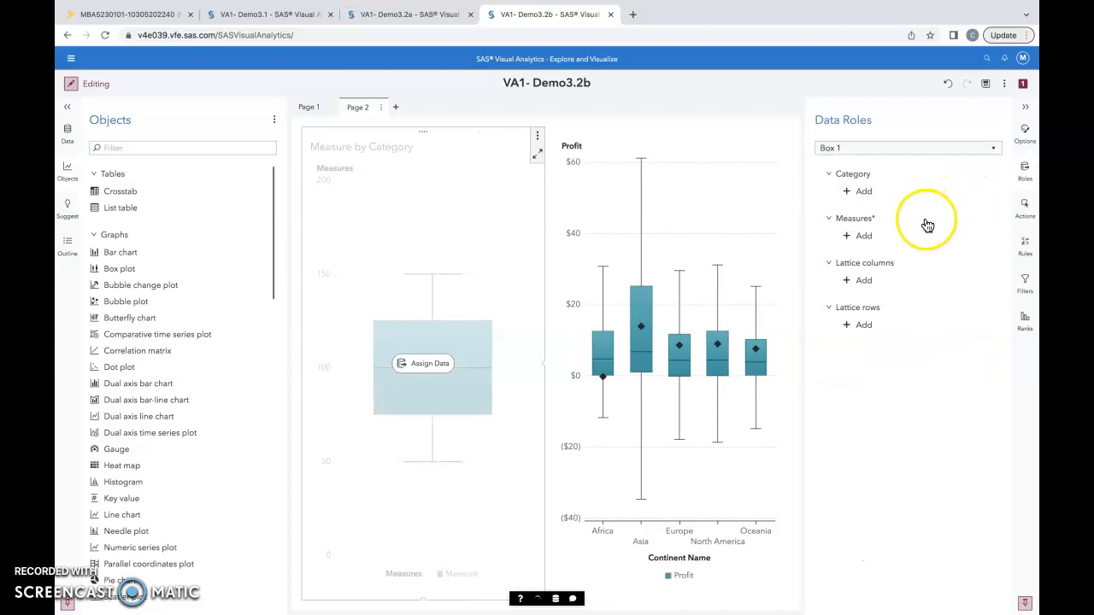
click(855, 192)
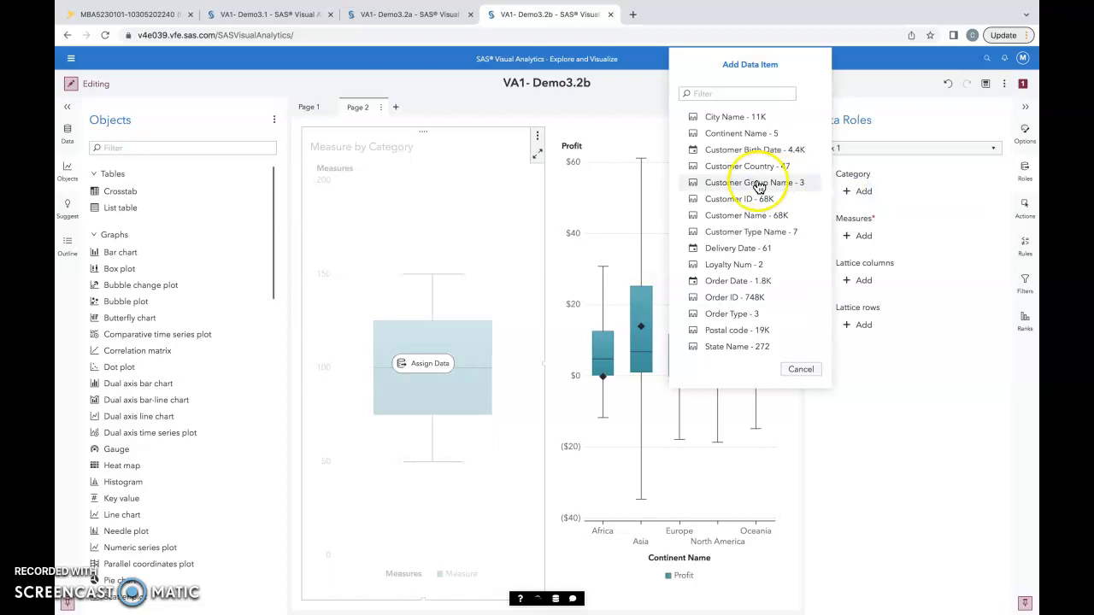
click(701, 313)
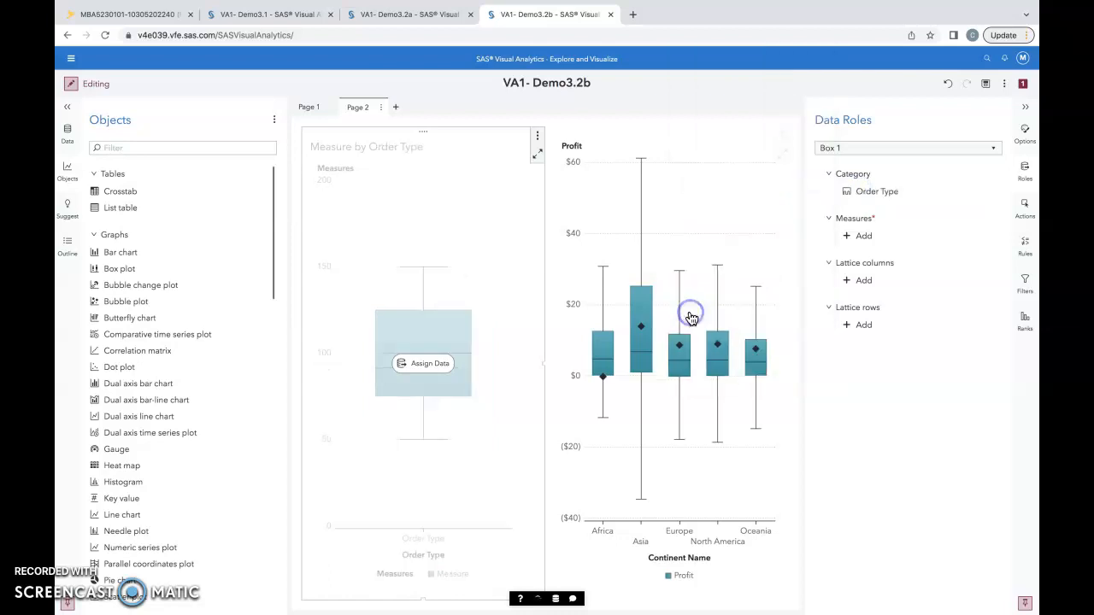
click(860, 293)
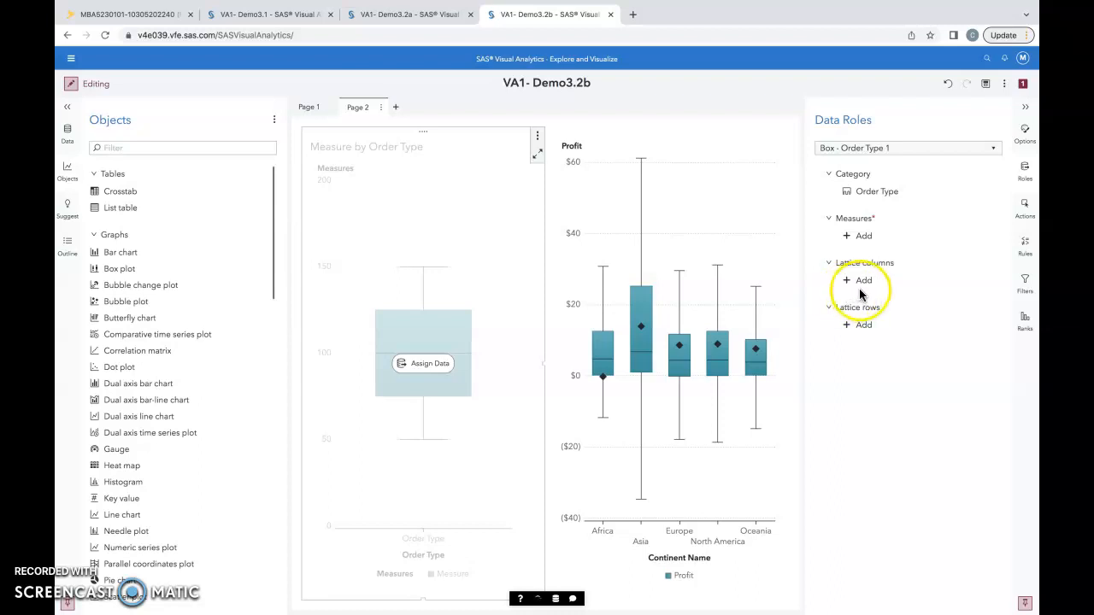
click(859, 236)
click(711, 242)
click(763, 314)
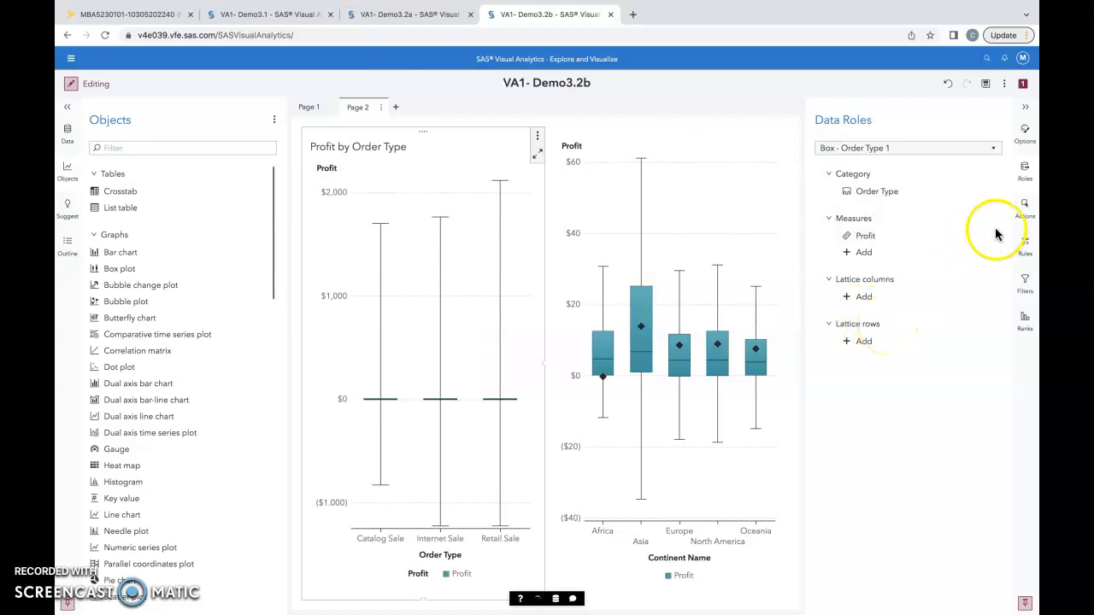
Rename the new box plot object as Profit by Order Type
click(1027, 141)
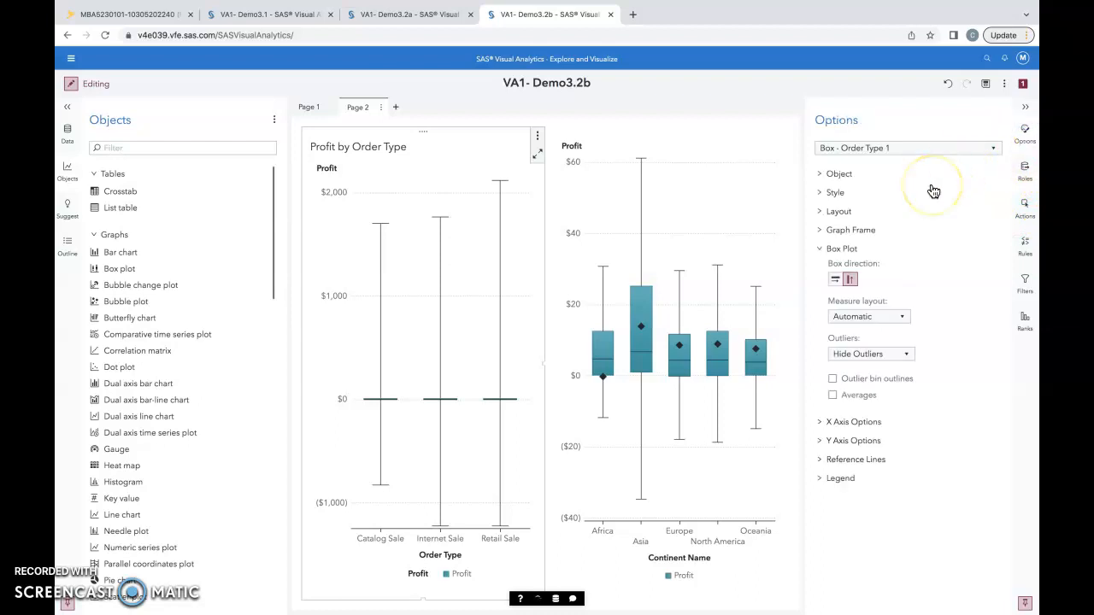
click(836, 174)
click(856, 205)
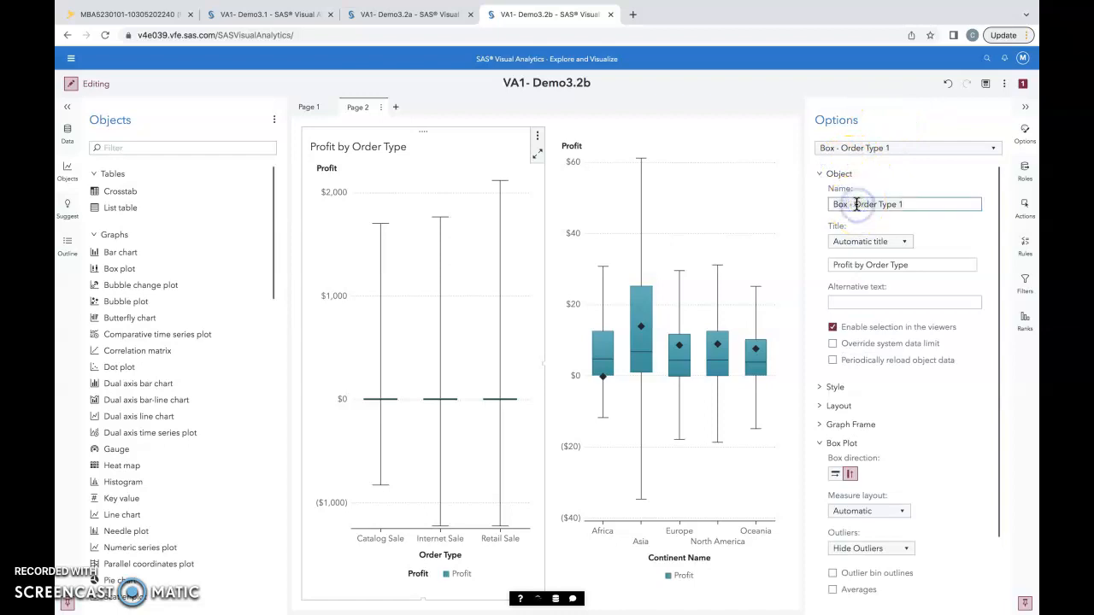
key(ctrl+p)
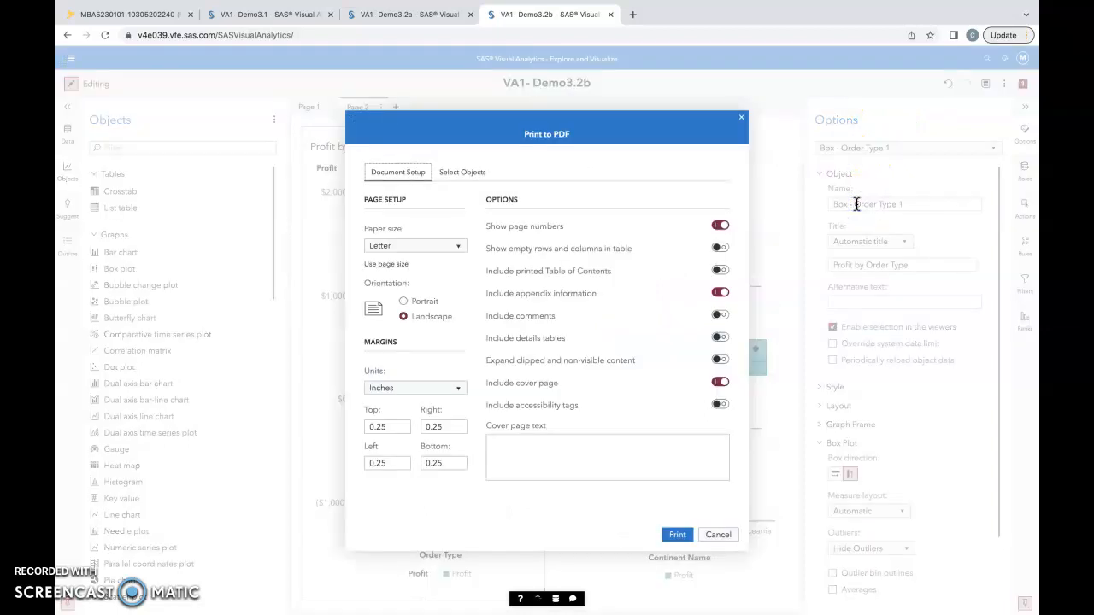
click(743, 118)
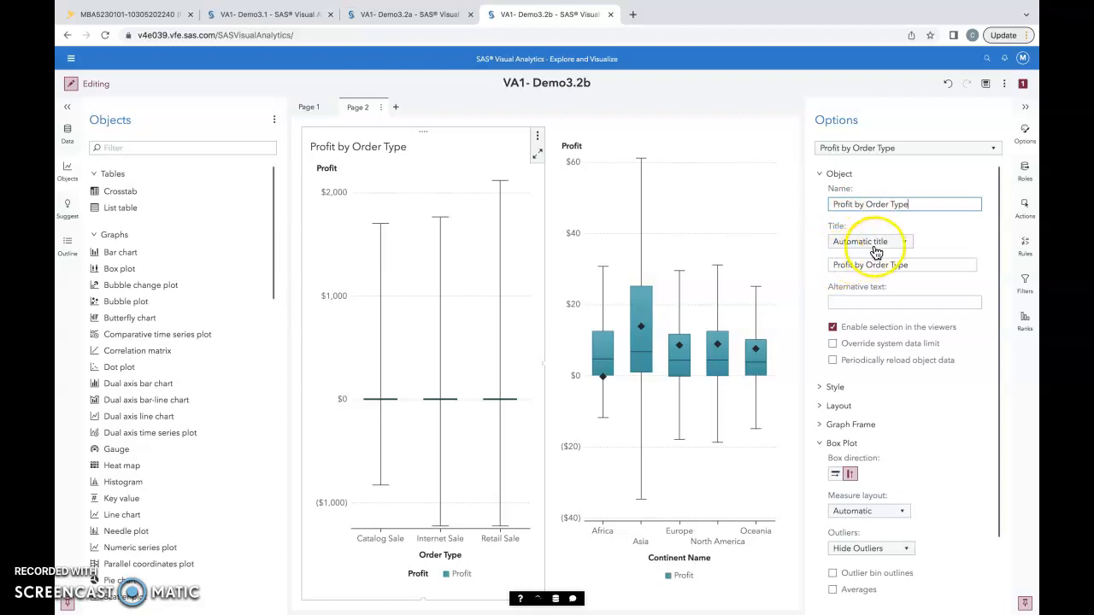
click(836, 175)
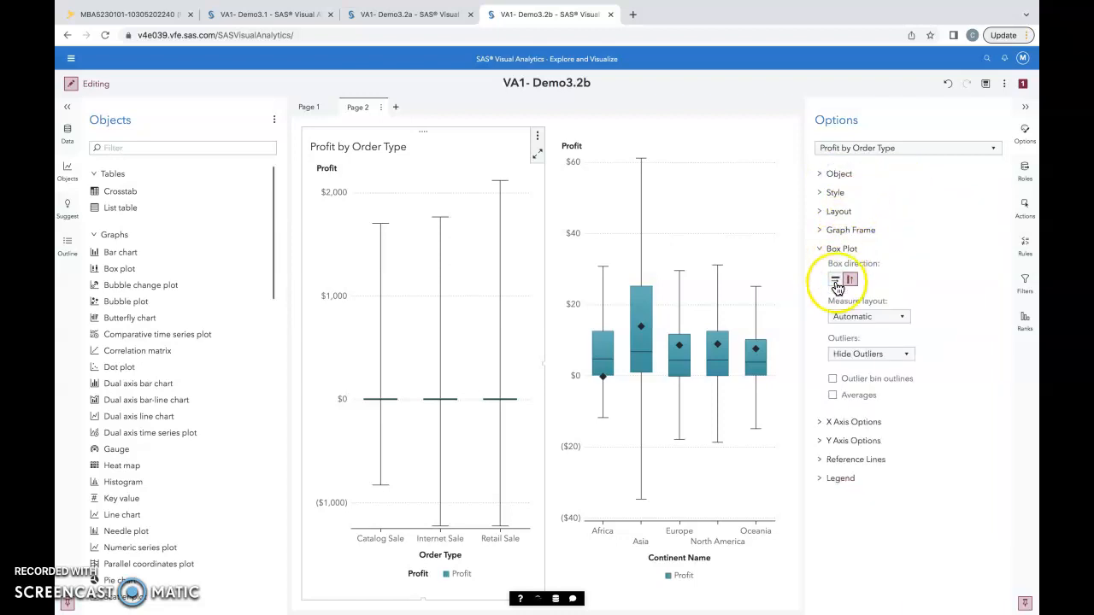
Set the Profit by Order Type box plot to ignore outliers and show averages
click(902, 357)
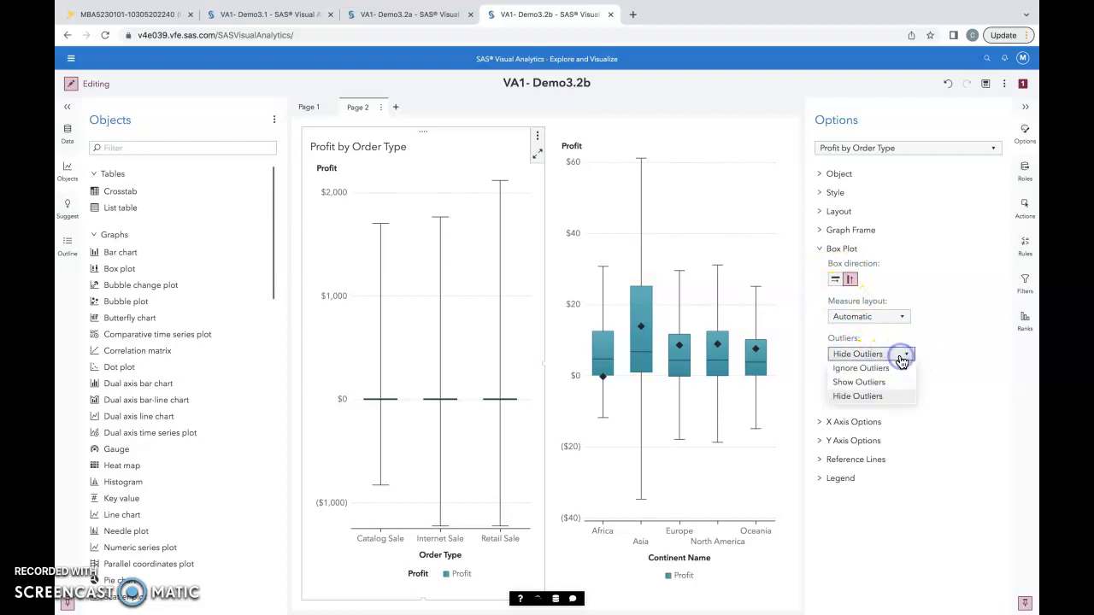
click(906, 371)
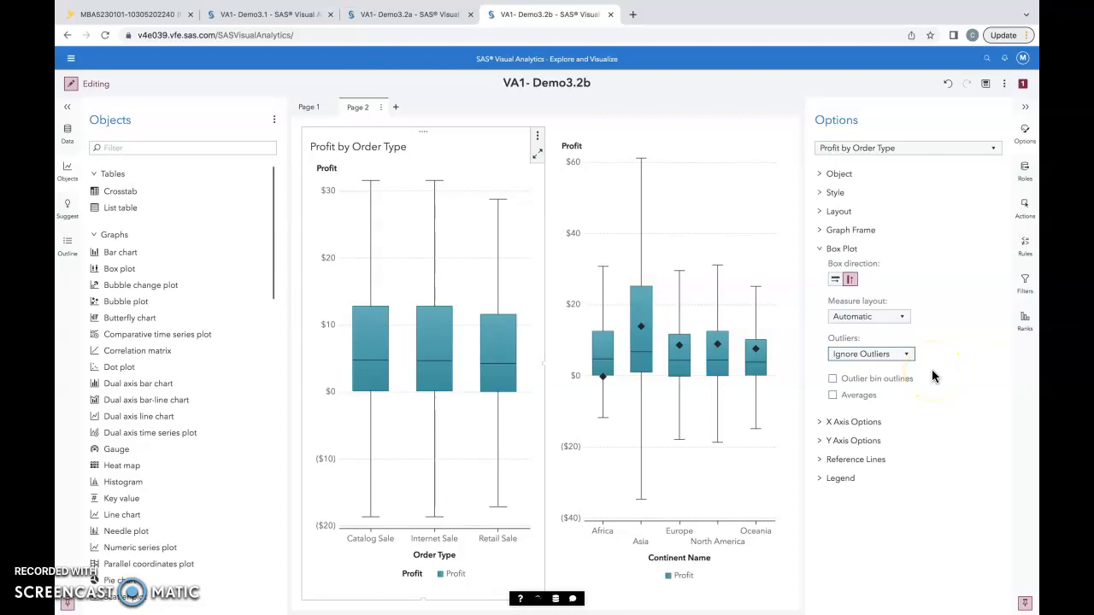
click(834, 397)
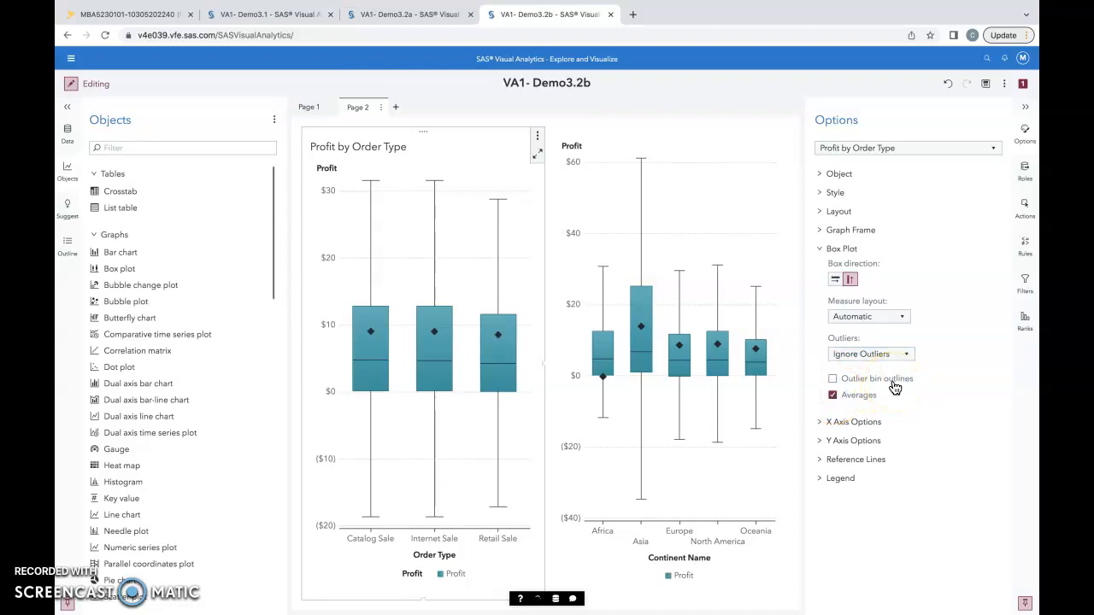
Maximize the Profit by Order Type and Profit by Continent box plots in turn to examine their detail tables, restoring each one
click(537, 154)
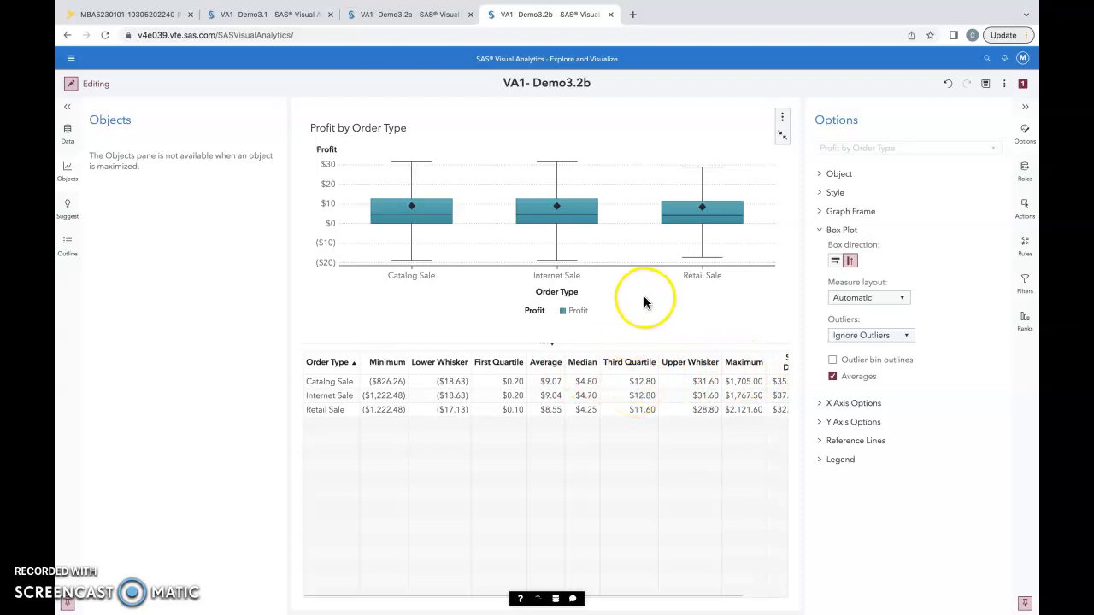
click(782, 135)
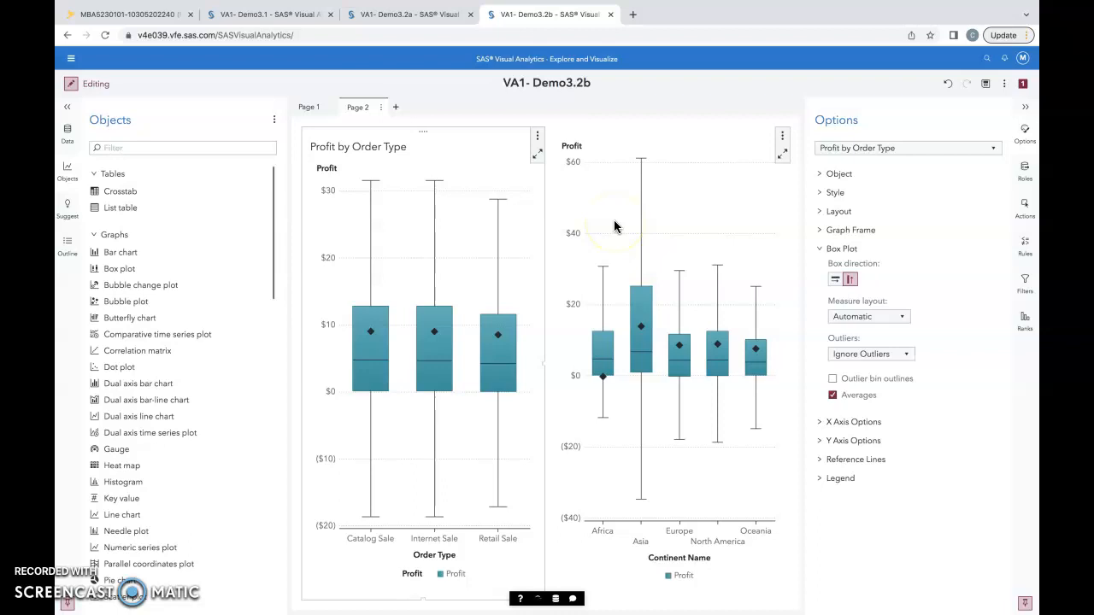
click(836, 173)
click(781, 157)
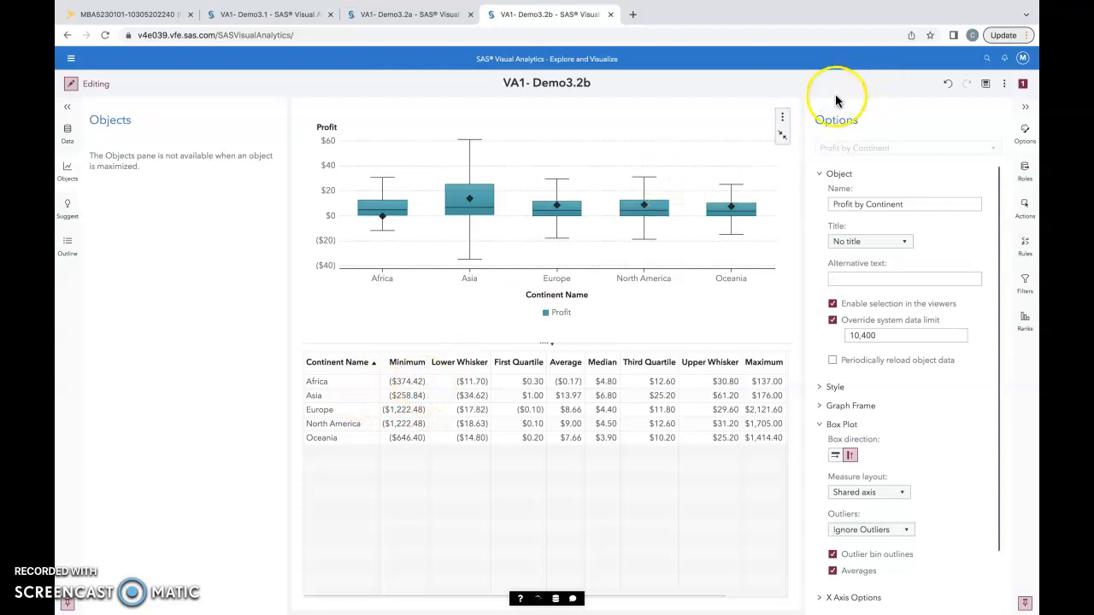
click(783, 139)
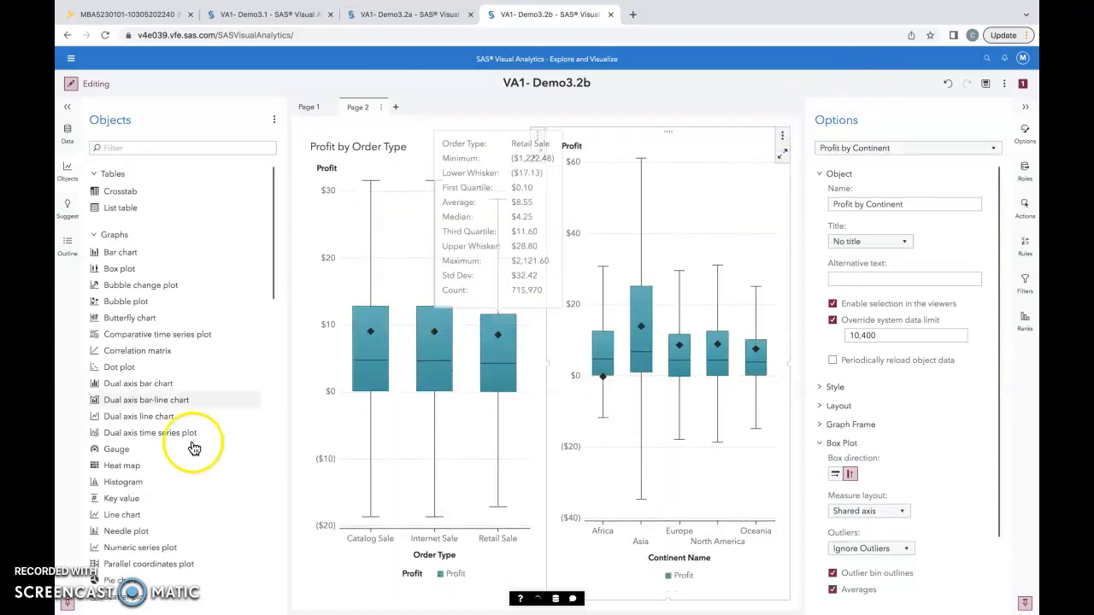